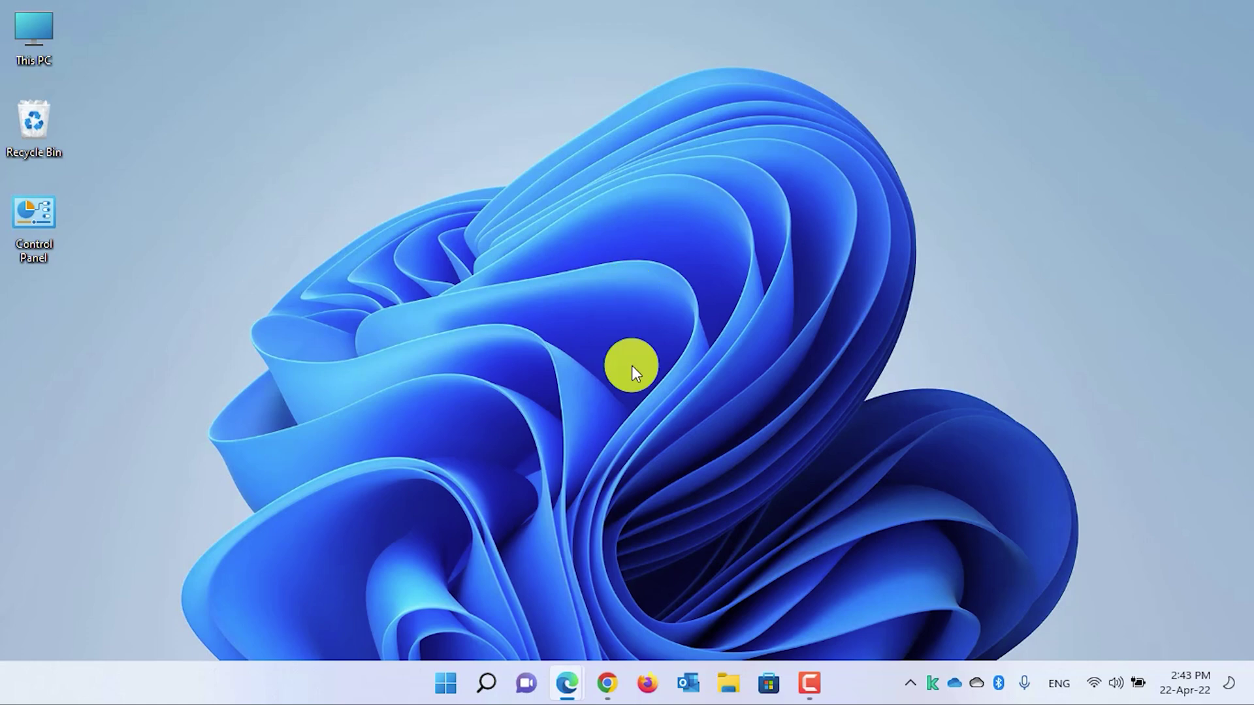
# - Load the taskbar-groups GitHub project page from the pasted address
pyautogui.moveTo(566, 679)
pyautogui.click(638, 587)
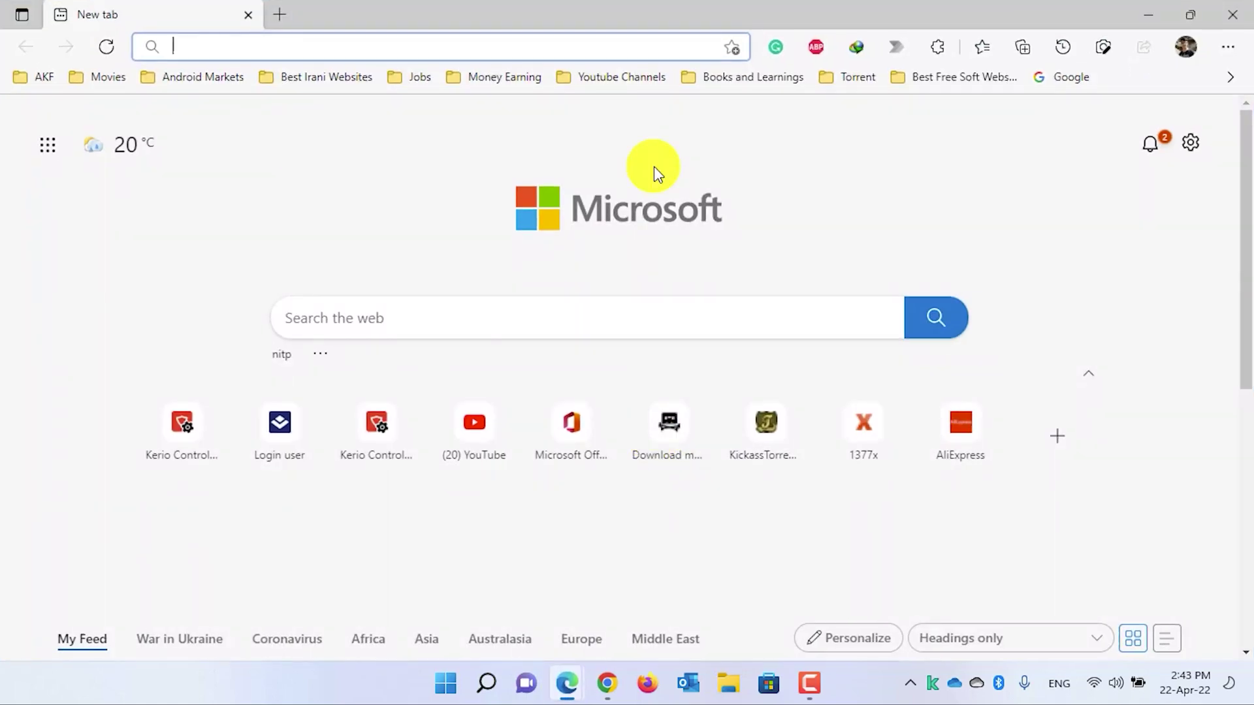
pyautogui.write('https://github.com/tjackenpacken/taskbar-groups')
pyautogui.press('Return')
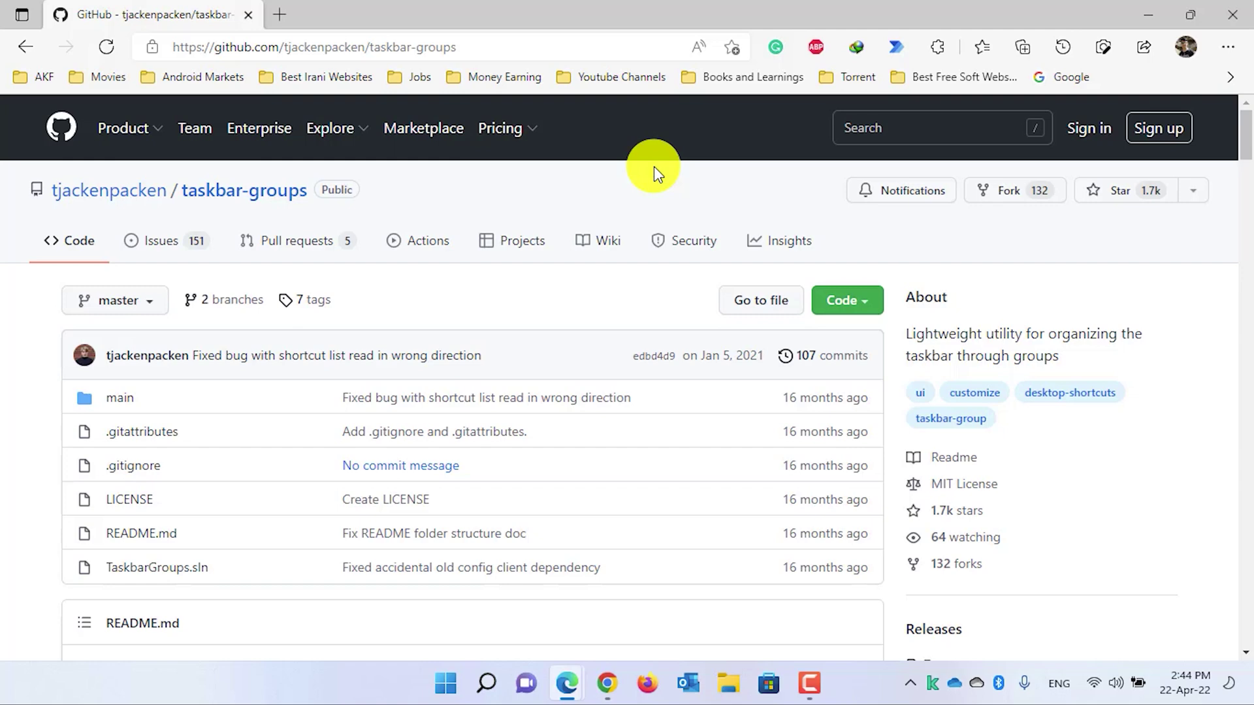
# - Open Download & Release Notes and scroll to the end of the v0.2.0.0 release notes
pyautogui.scroll(-5, 649, 174)
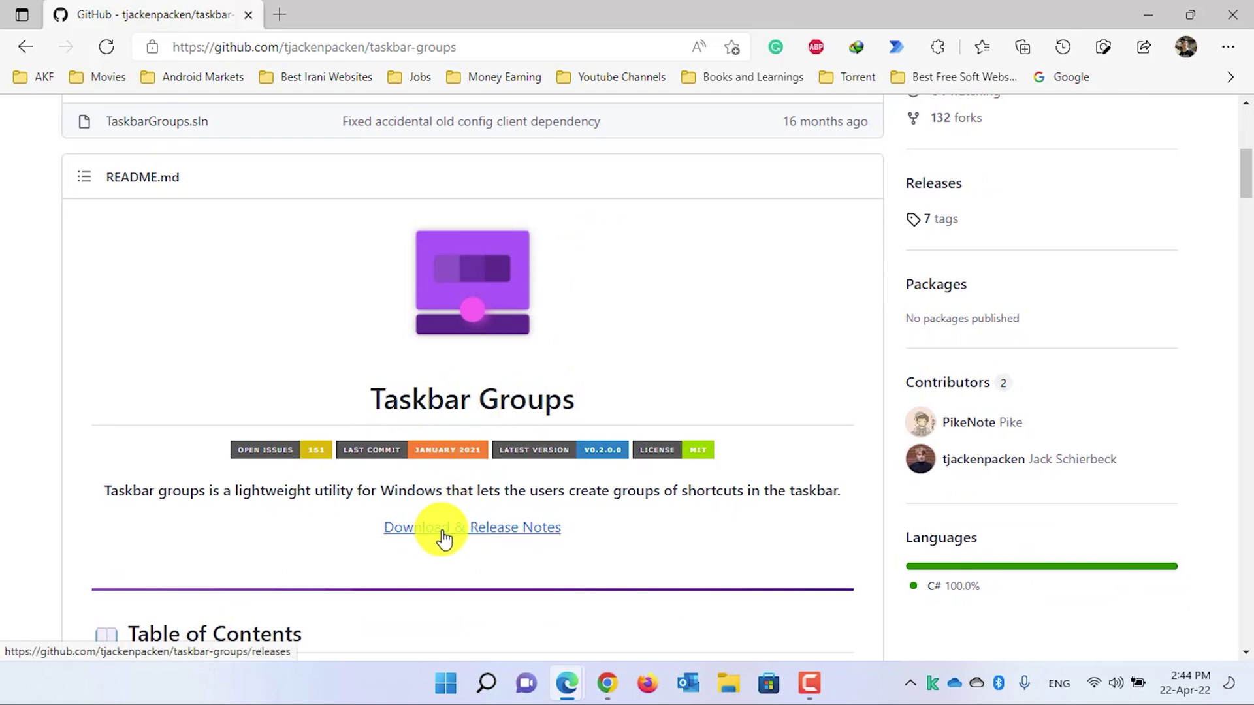
pyautogui.click(501, 540)
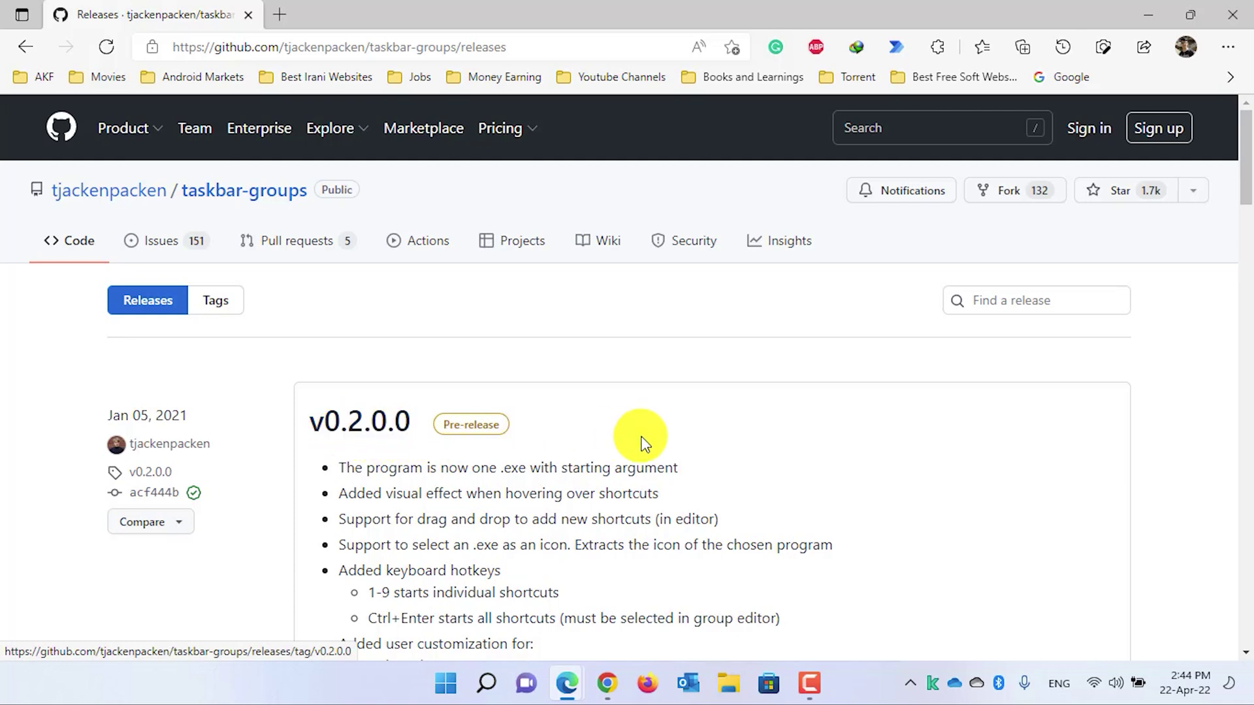
pyautogui.scroll(-1, 643, 441)
pyautogui.scroll(-7, 643, 442)
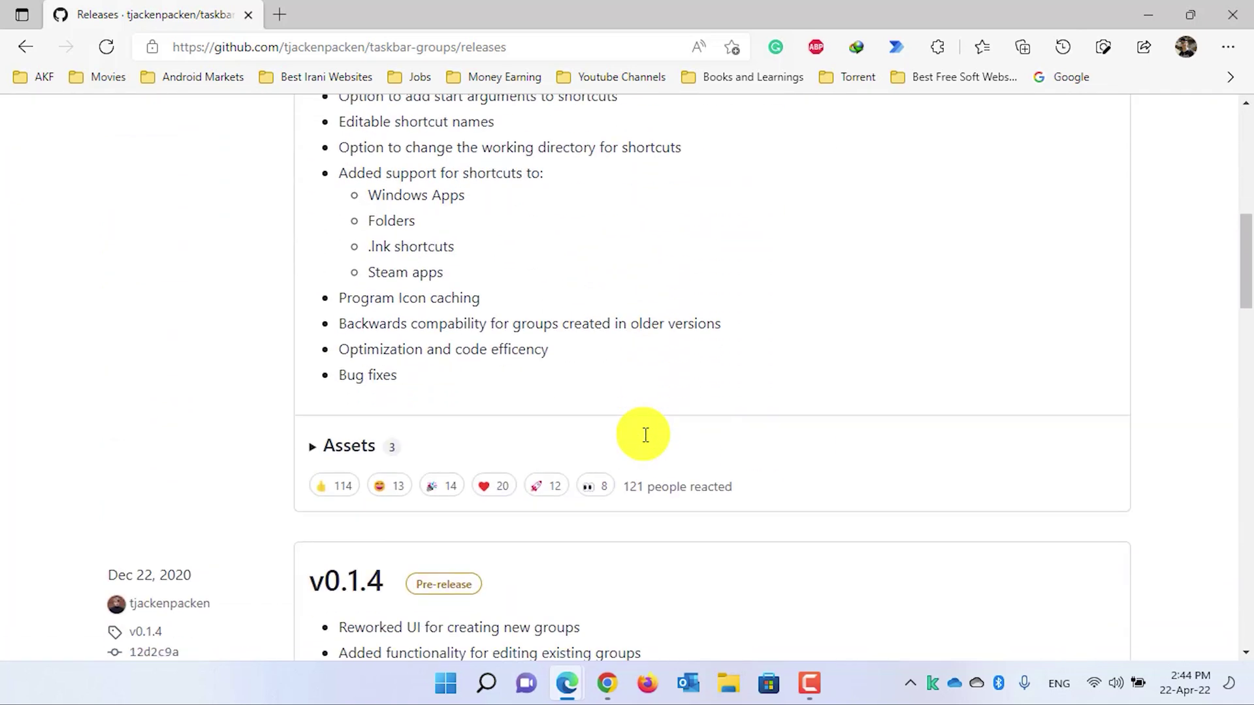
# - Download the v0.2.0.0 asset TaskbarGroups.zip to the Desktop with Internet Download Manager
pyautogui.click(327, 440)
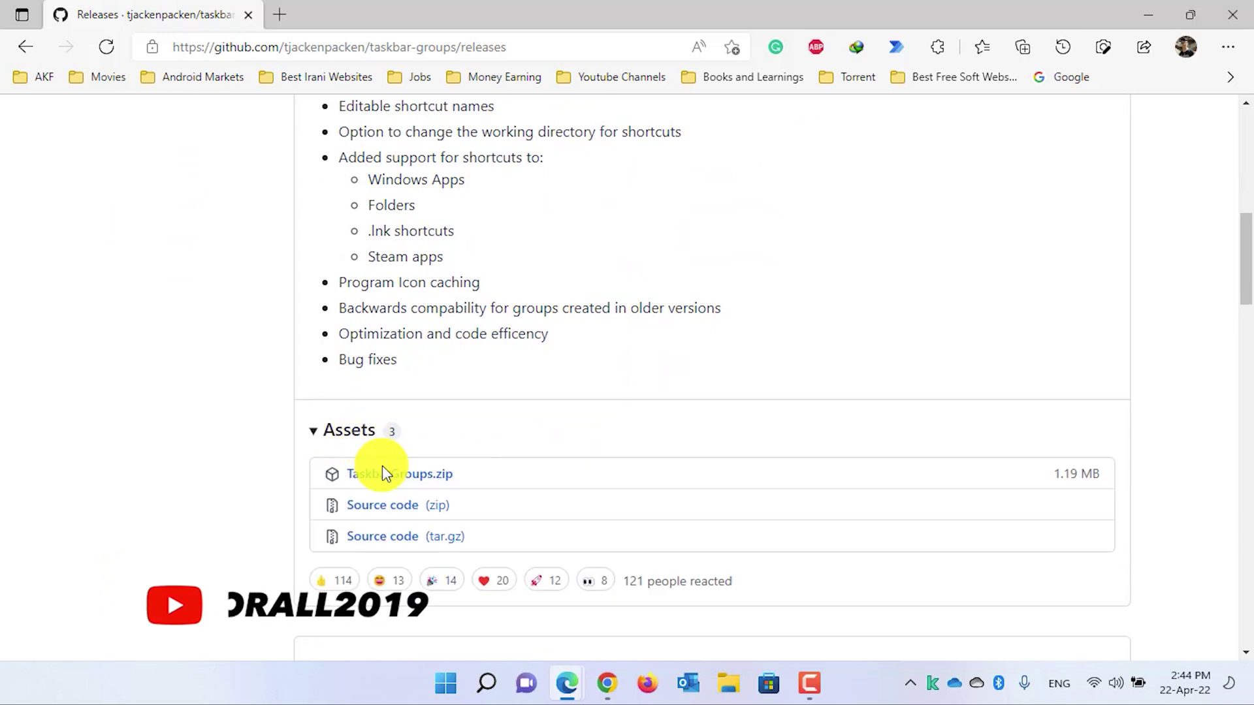
pyautogui.click(423, 481)
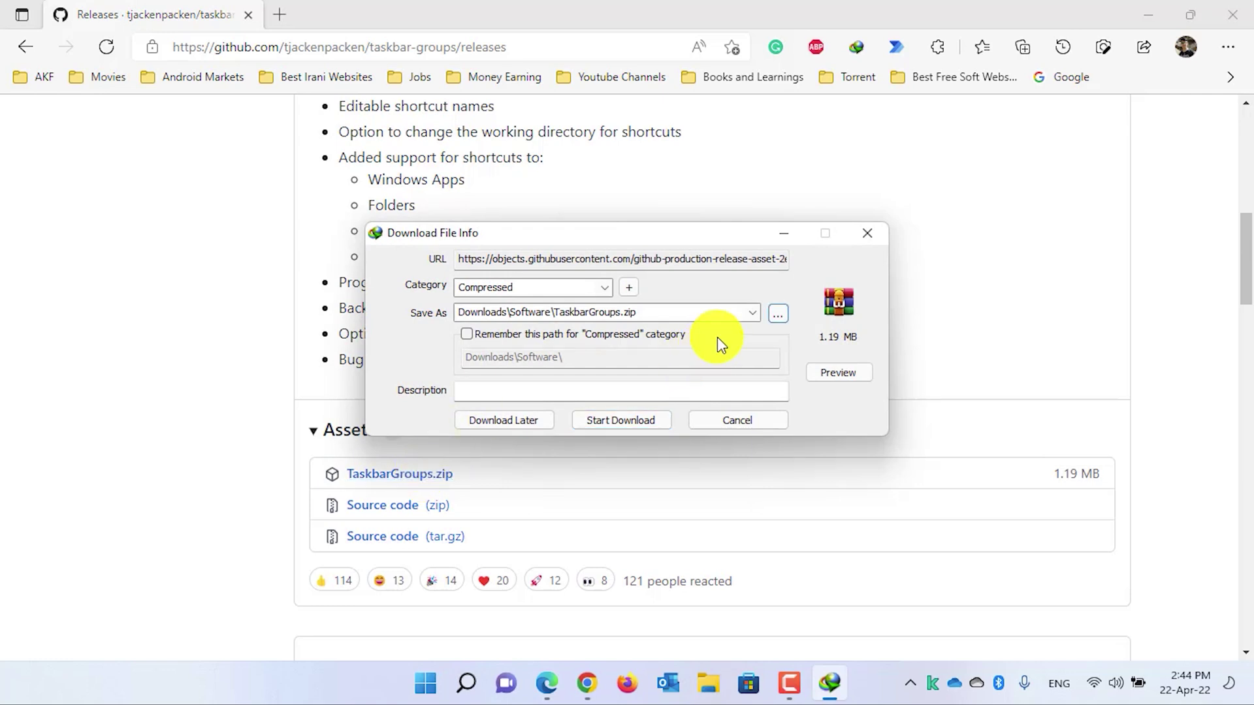
pyautogui.click(777, 314)
pyautogui.click(323, 196)
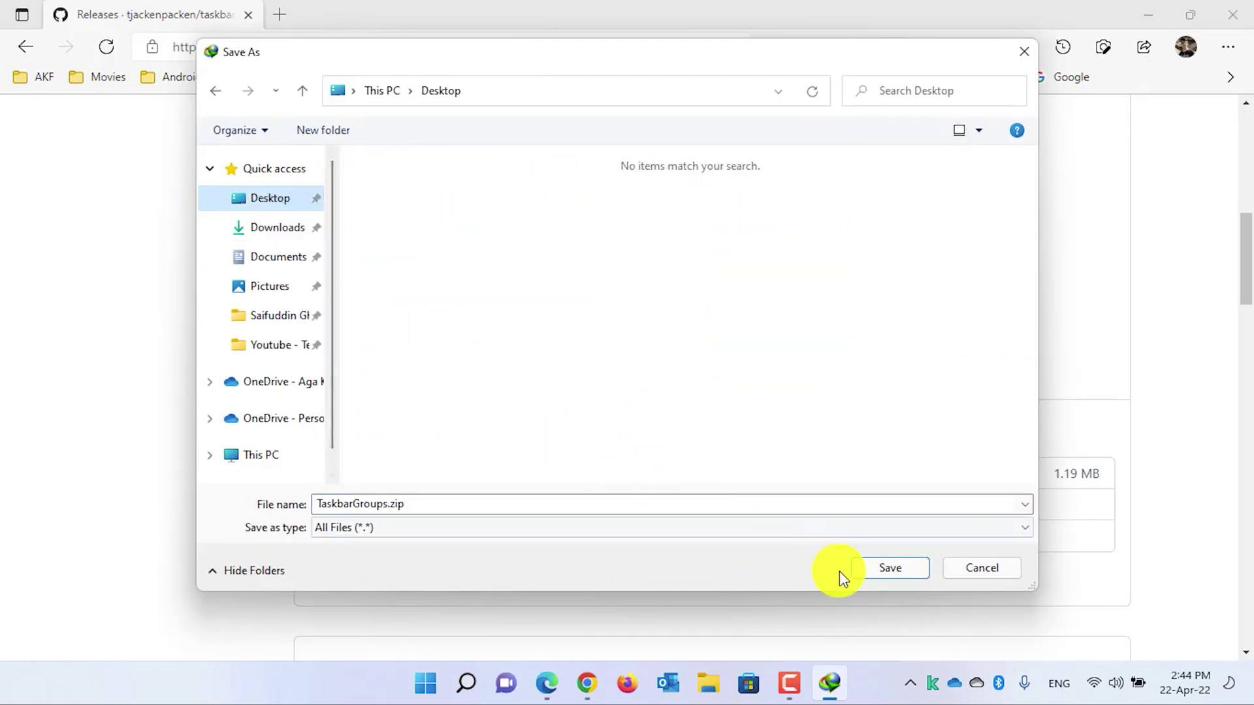
pyautogui.click(880, 571)
pyautogui.click(625, 421)
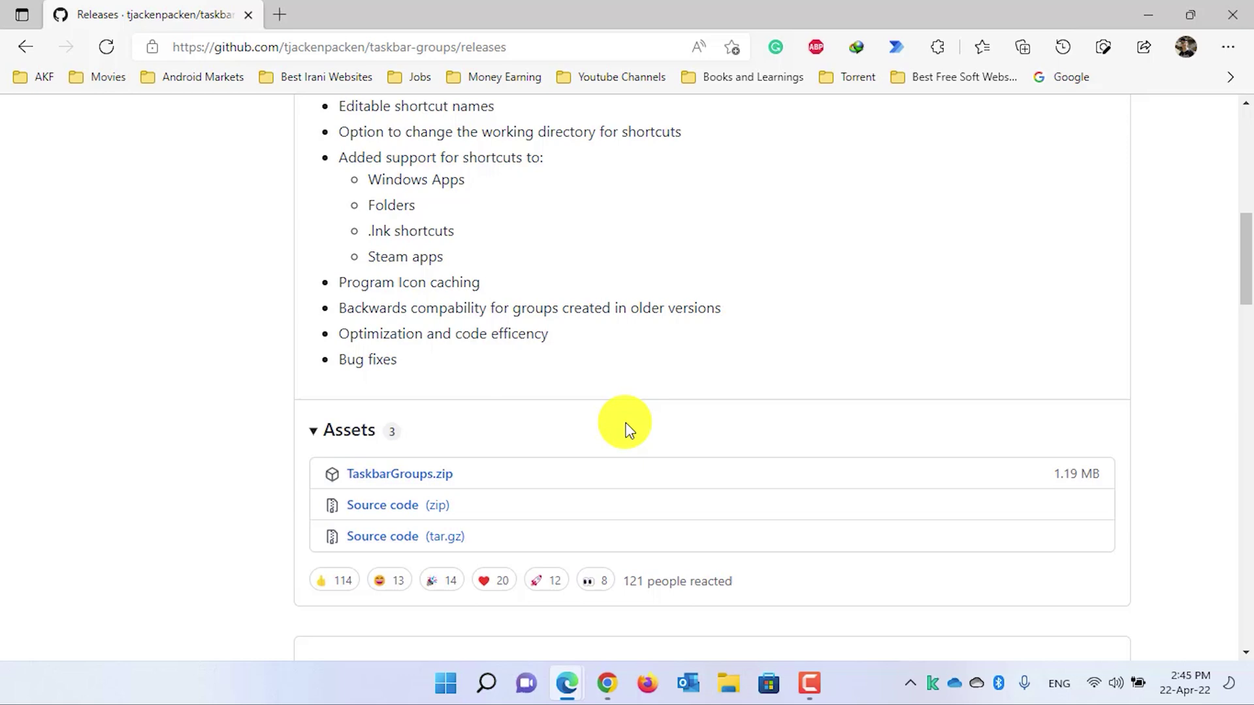
# - Extract TaskbarGroups.zip on the Desktop into a TaskbarGroups folder
pyautogui.click(1147, 14)
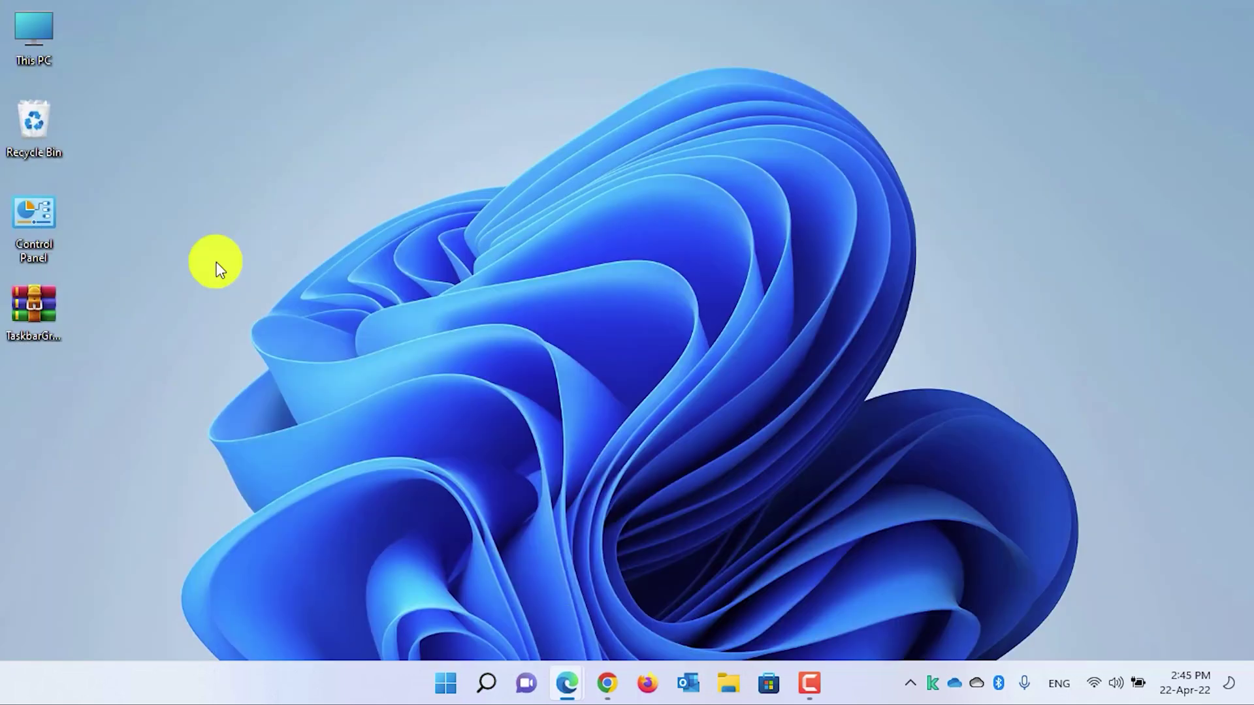
pyautogui.click(31, 307)
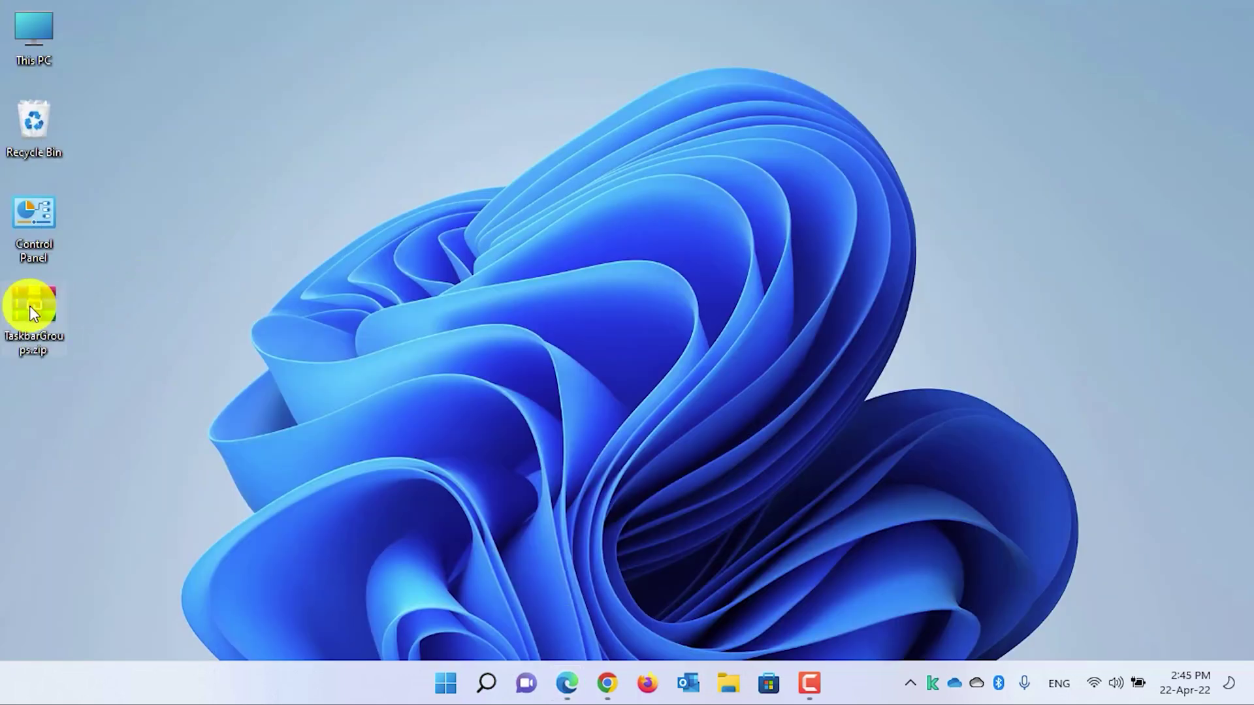
pyautogui.rightClick(30, 305)
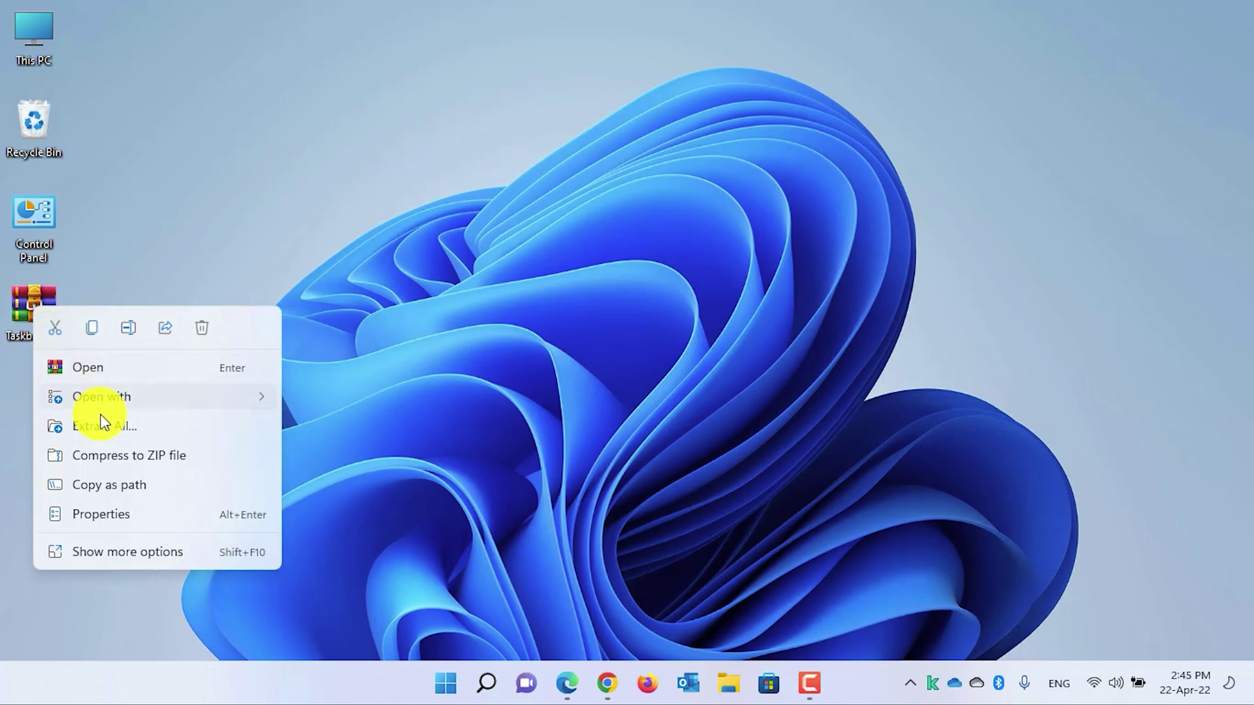
pyautogui.click(115, 430)
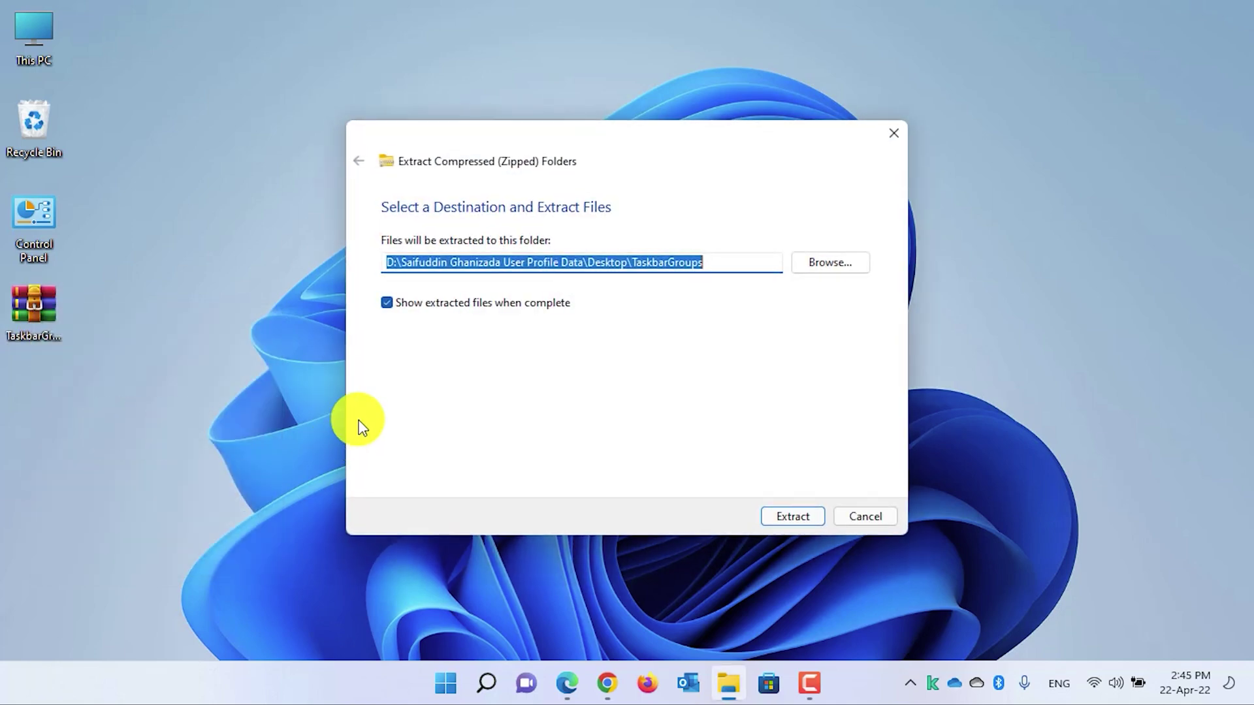
pyautogui.click(793, 516)
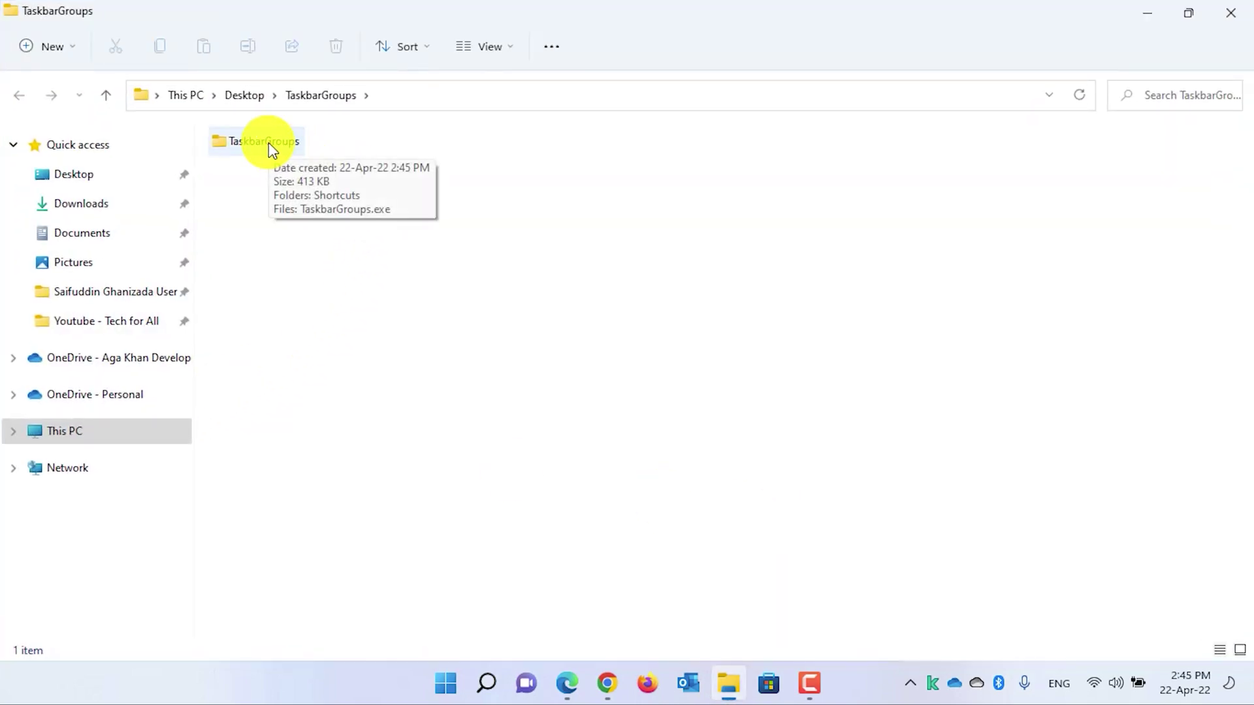
# - Run the extracted TaskbarGroups.exe as administrator
pyautogui.click(268, 142)
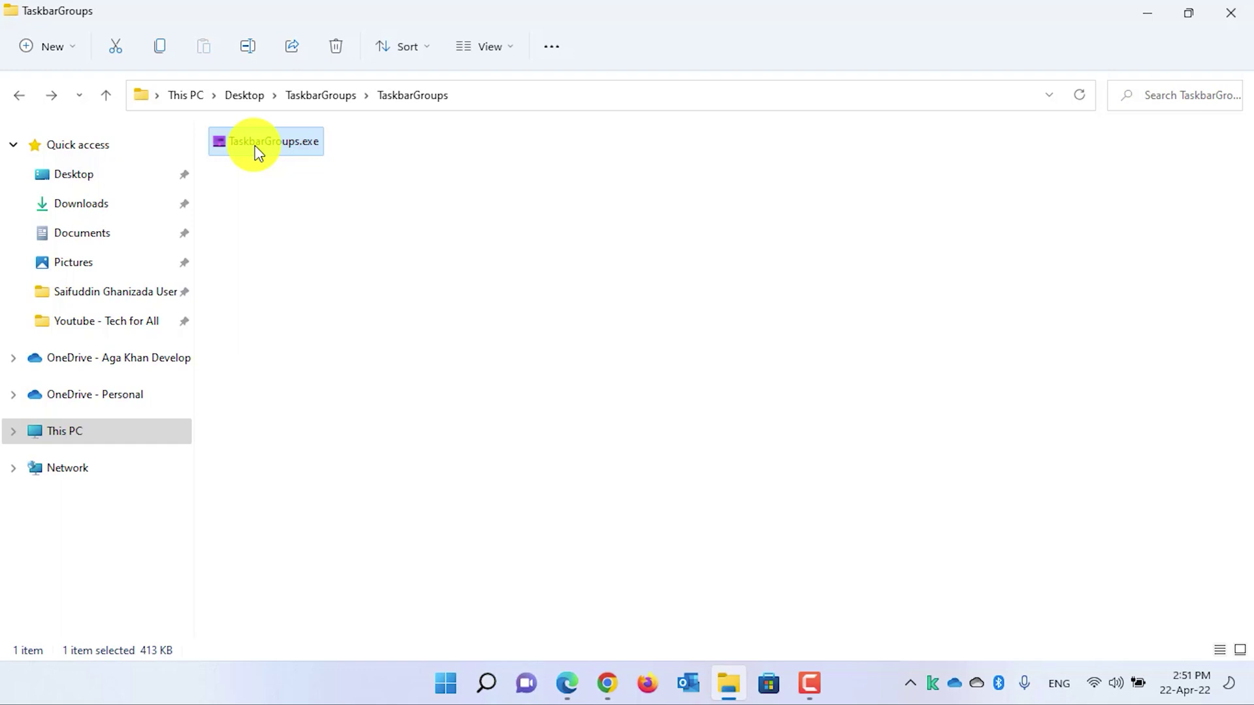
pyautogui.rightClick(267, 149)
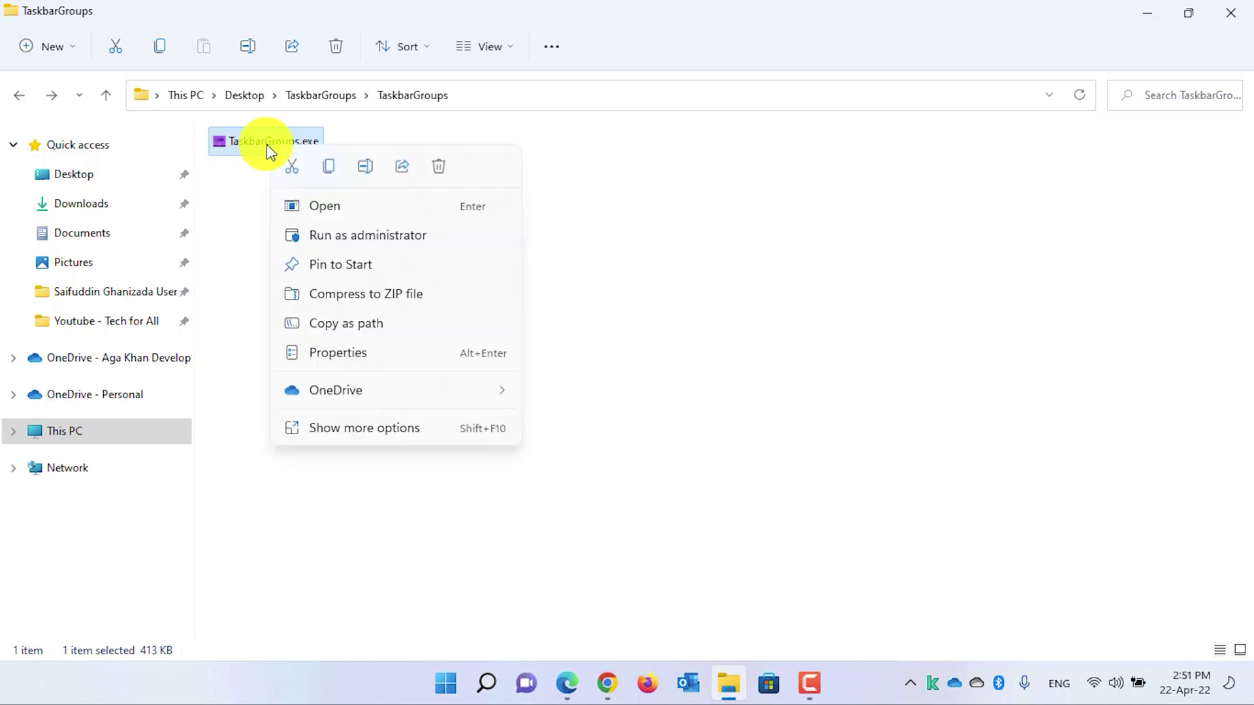
pyautogui.click(359, 245)
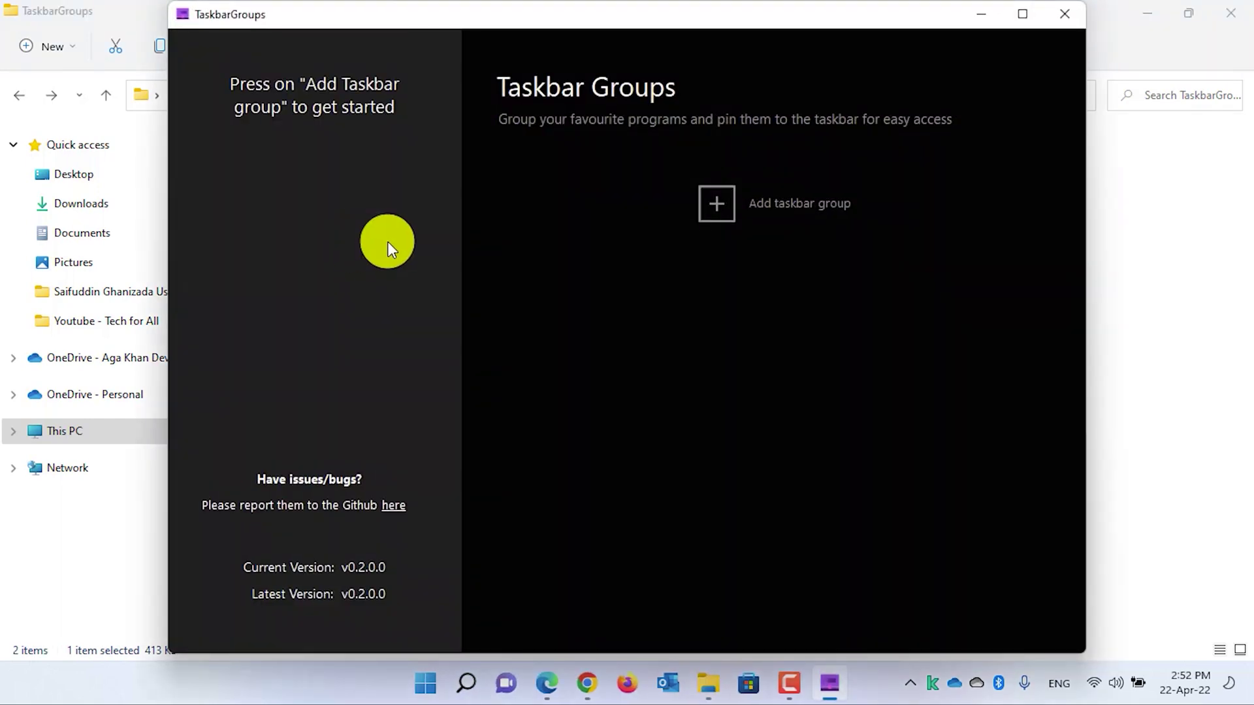
# - Create a new taskbar group named 'Editing' and lower its width to 2
pyautogui.click(780, 211)
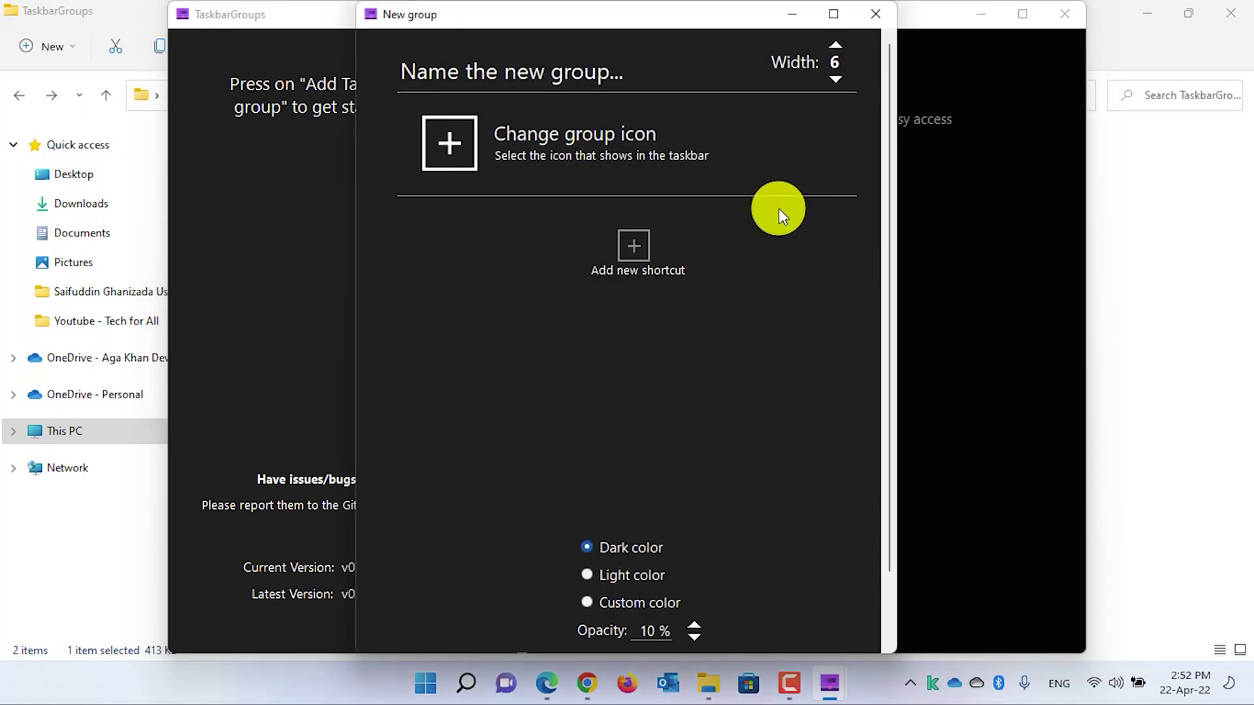
pyautogui.click(586, 72)
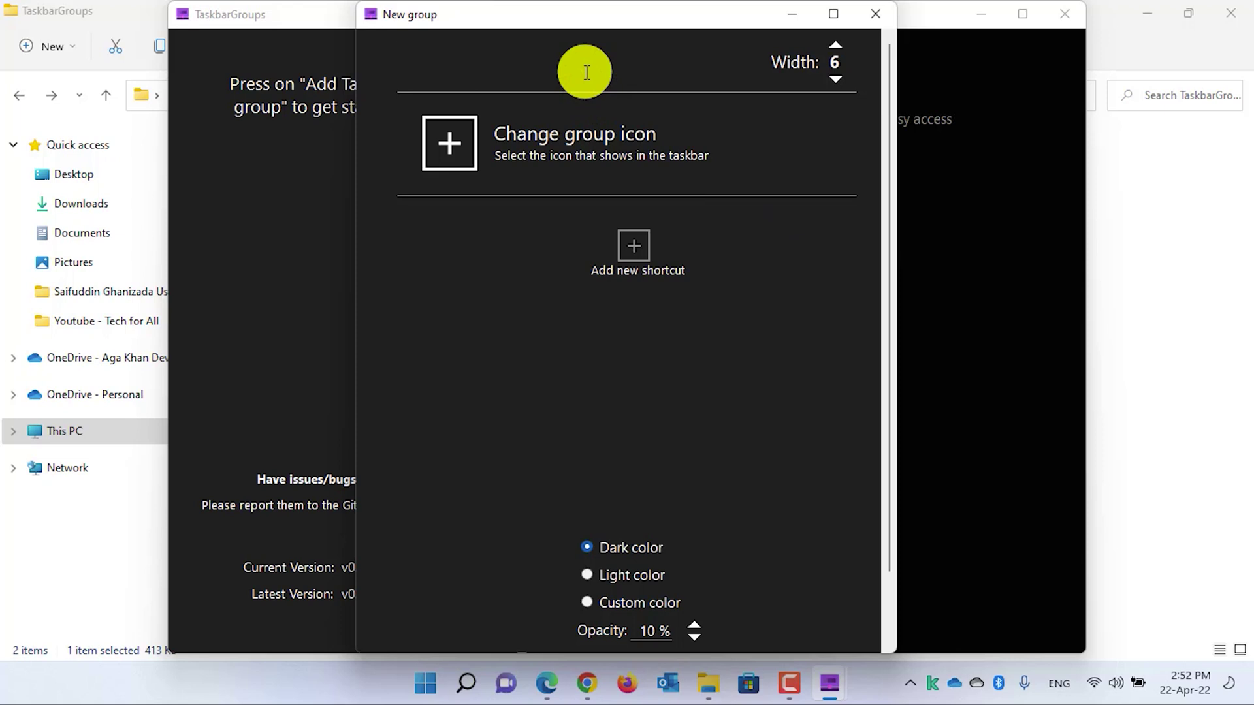
pyautogui.write('Editing')
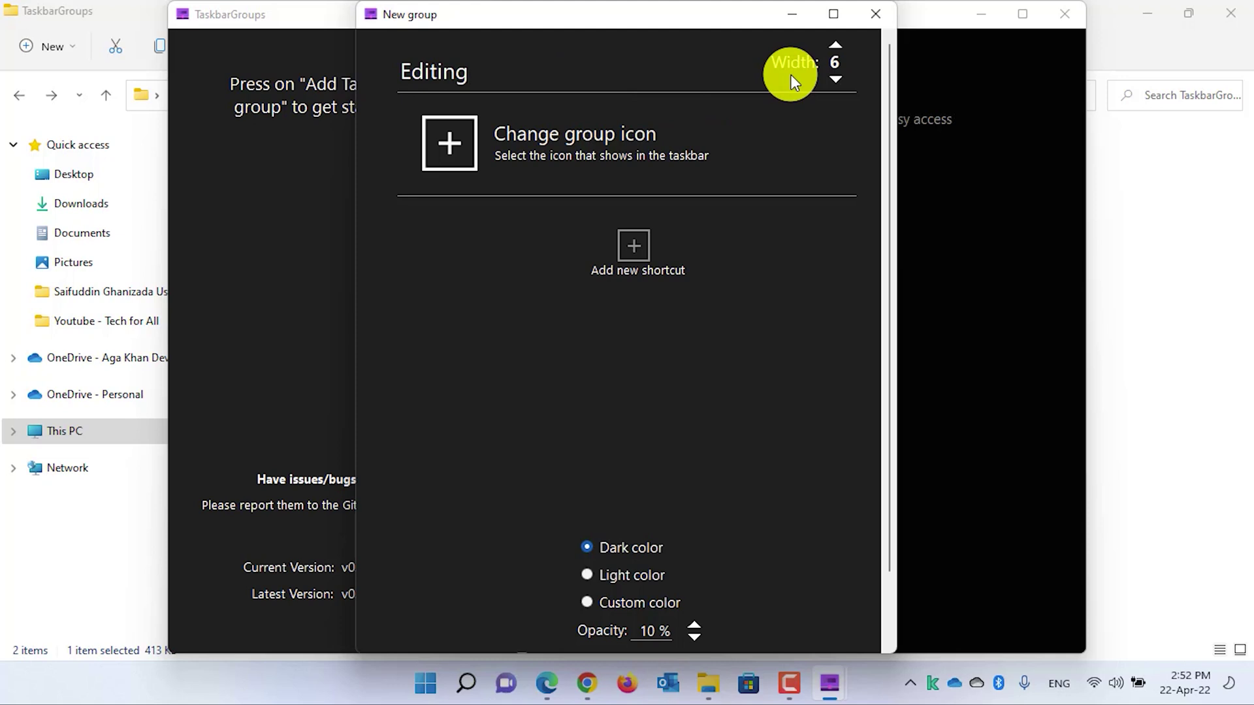
pyautogui.click(835, 78)
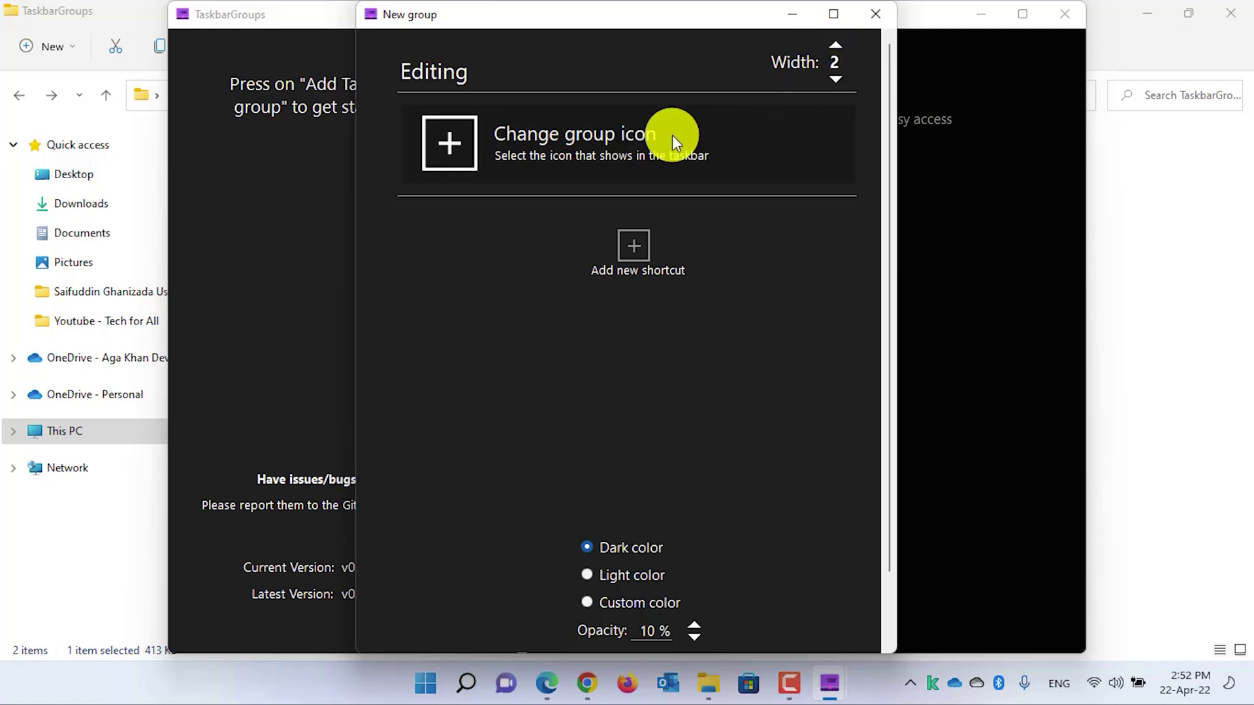
# - Use 'Tech For All New Logo Rounded transparent.png' from Youtube - Tech for All > Photos and Logos as the group icon
pyautogui.click(540, 148)
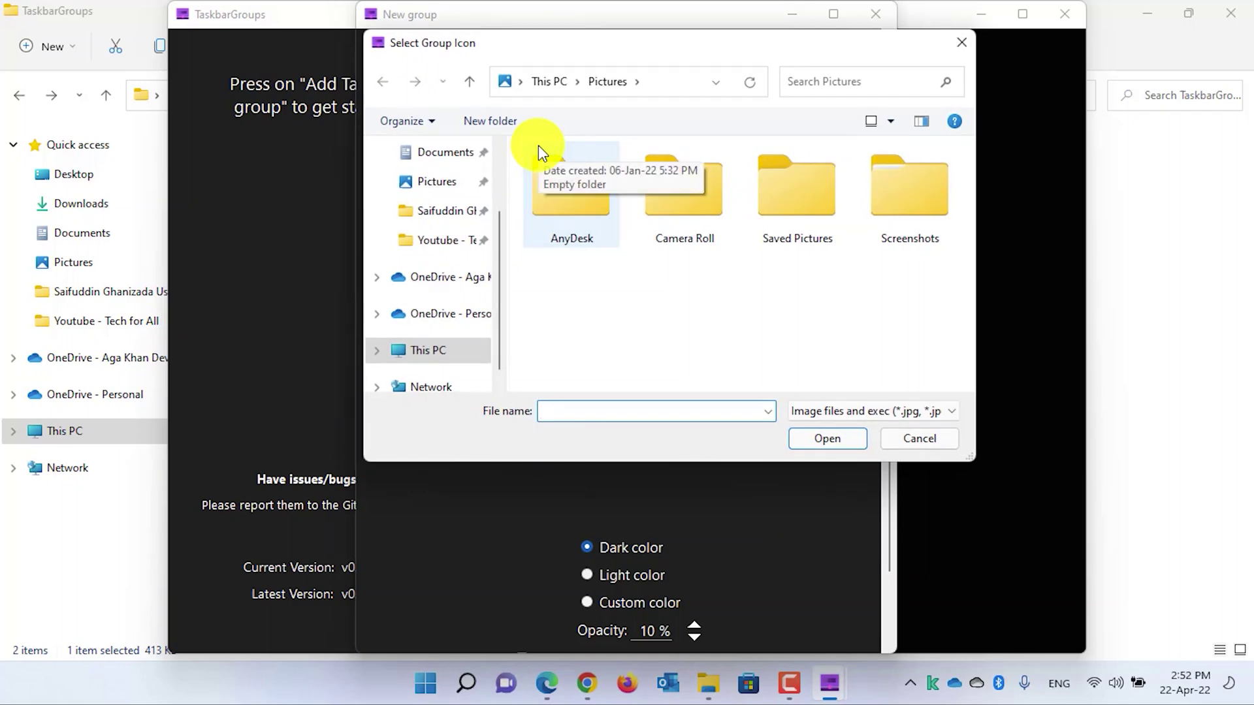
pyautogui.click(456, 240)
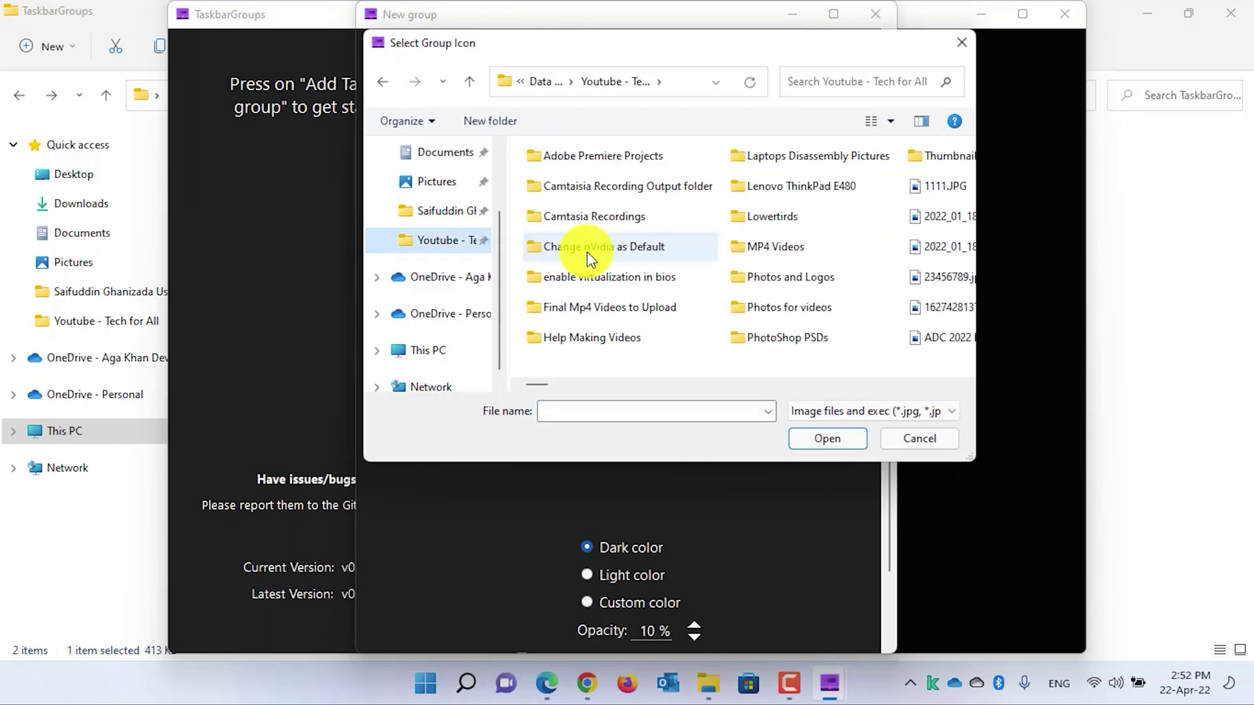
pyautogui.press('p')
pyautogui.press('Return')
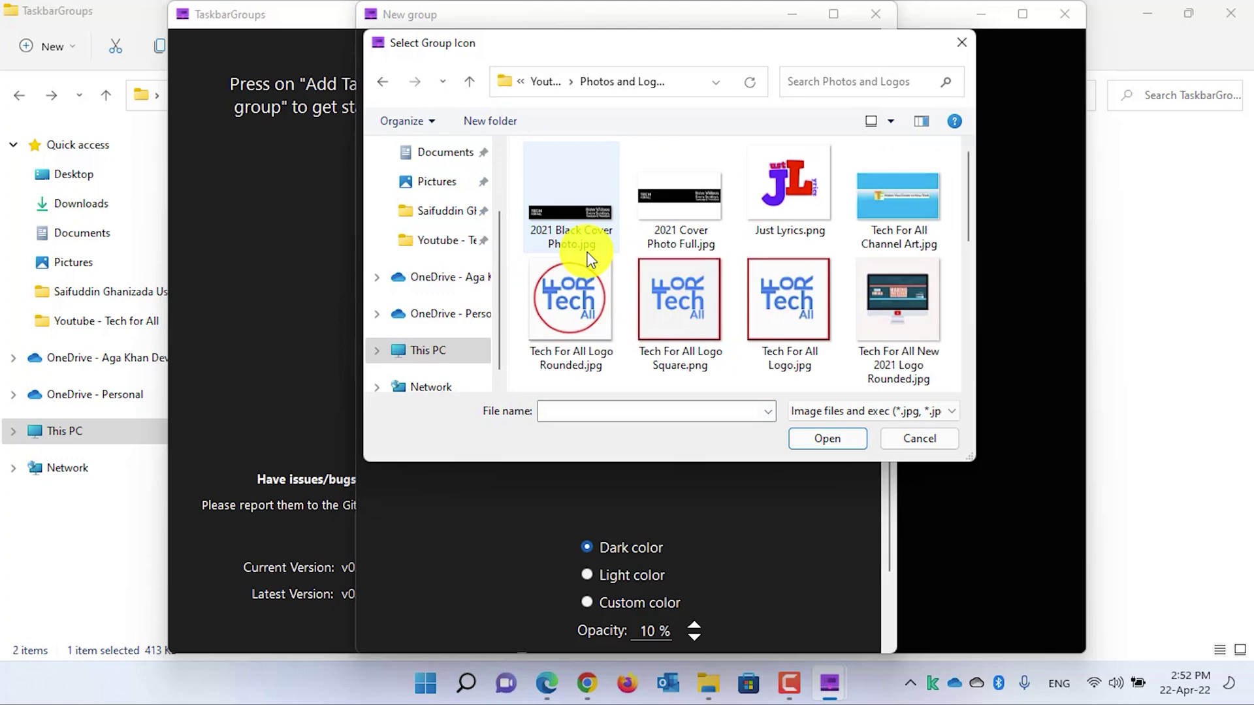
pyautogui.click(889, 333)
pyautogui.scroll(-2, 890, 333)
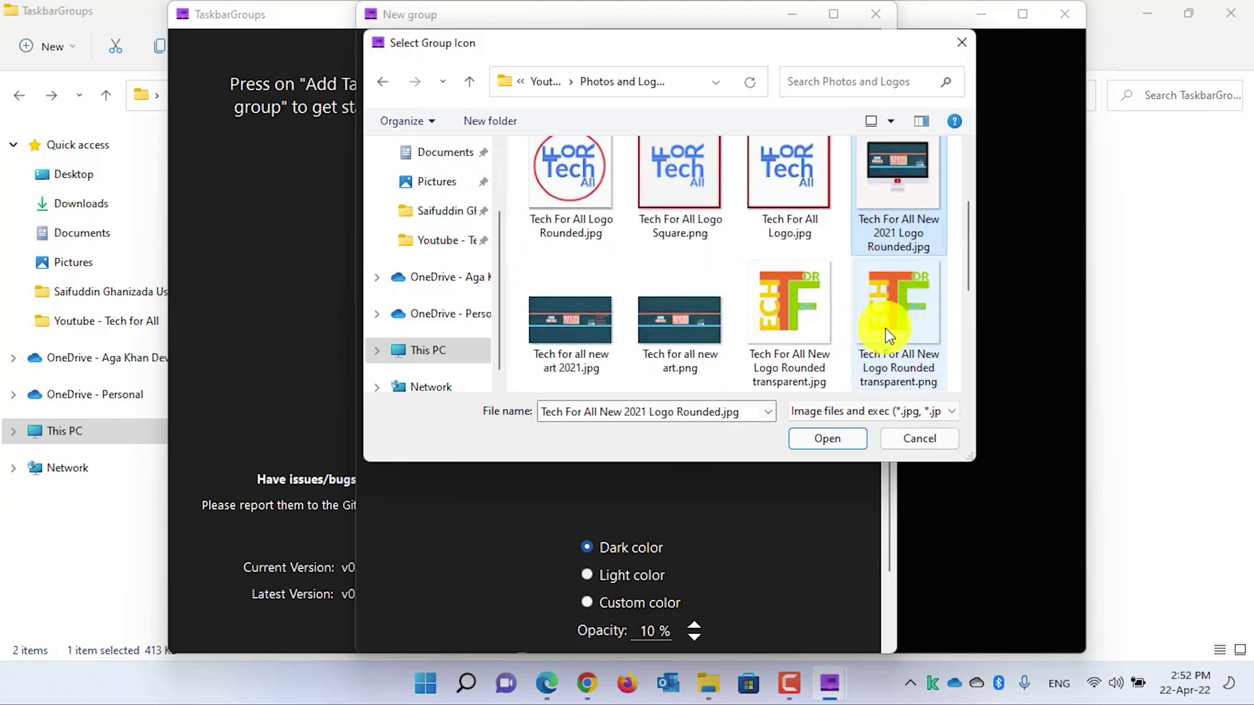
pyautogui.click(914, 311)
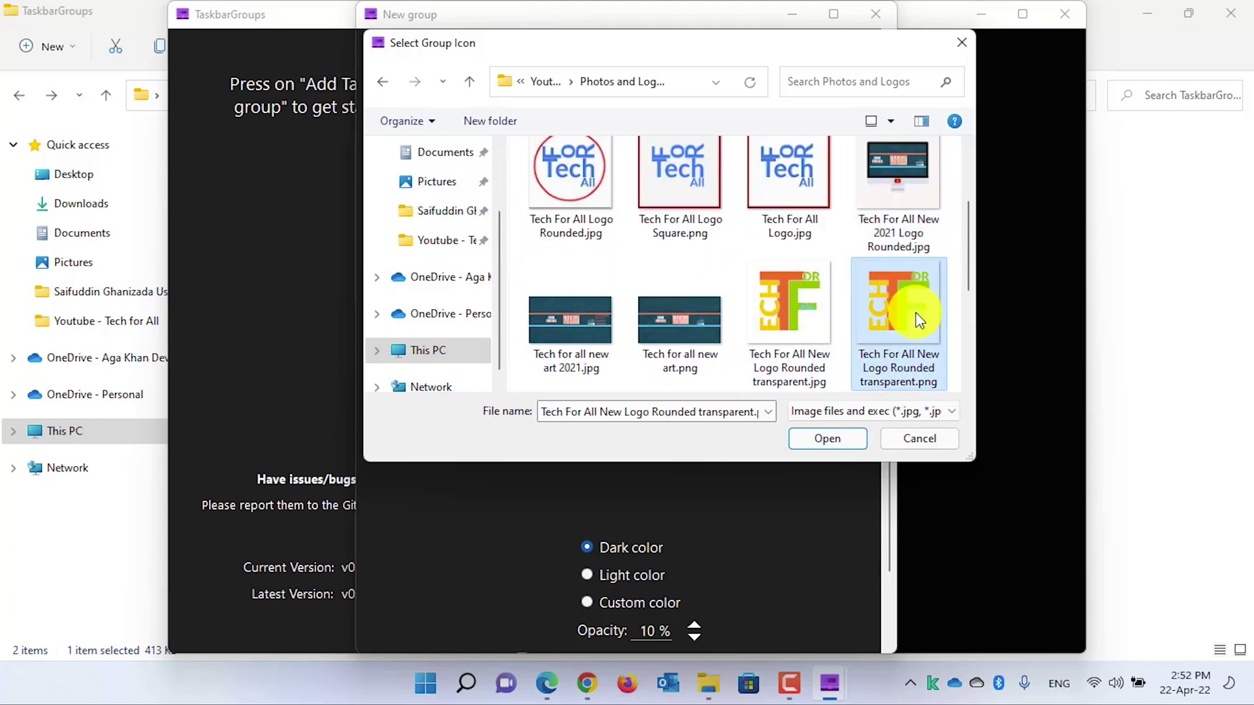
pyautogui.click(835, 439)
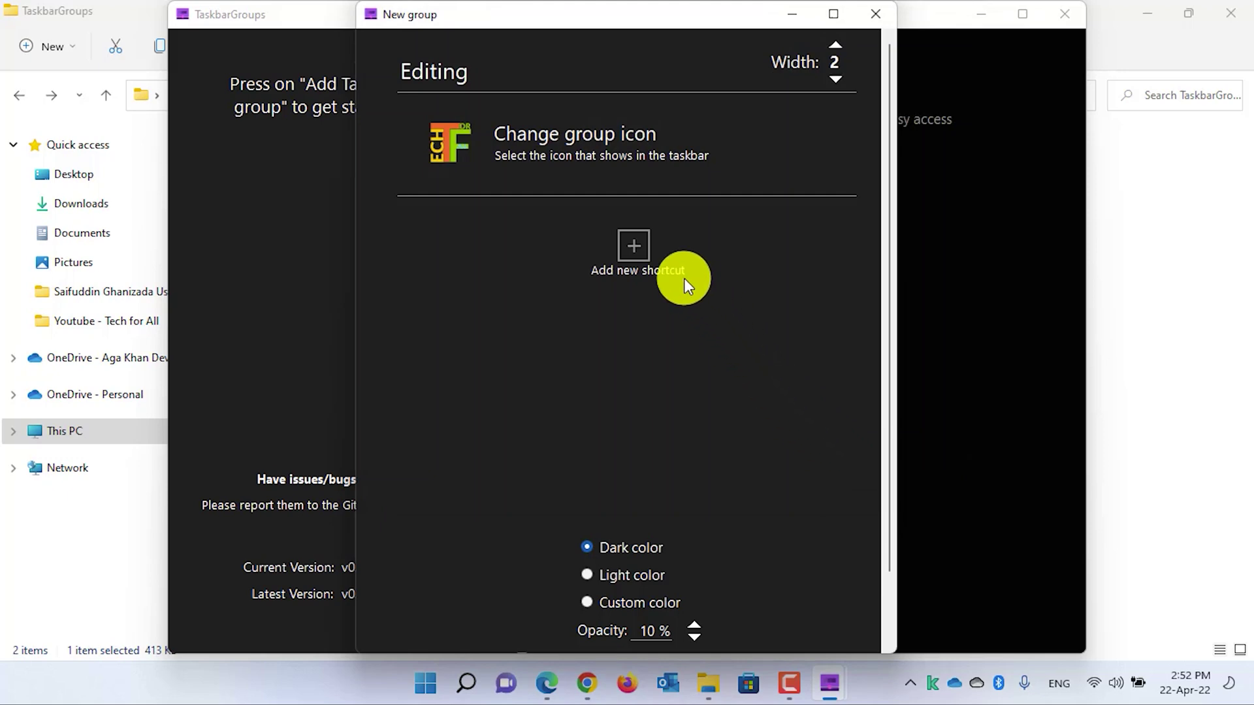
# - Add Media Encoder 2020/2022, Photoshop 2022/CC 2019 and Premiere Pro 2019/2022 shortcuts to the group
pyautogui.click(638, 249)
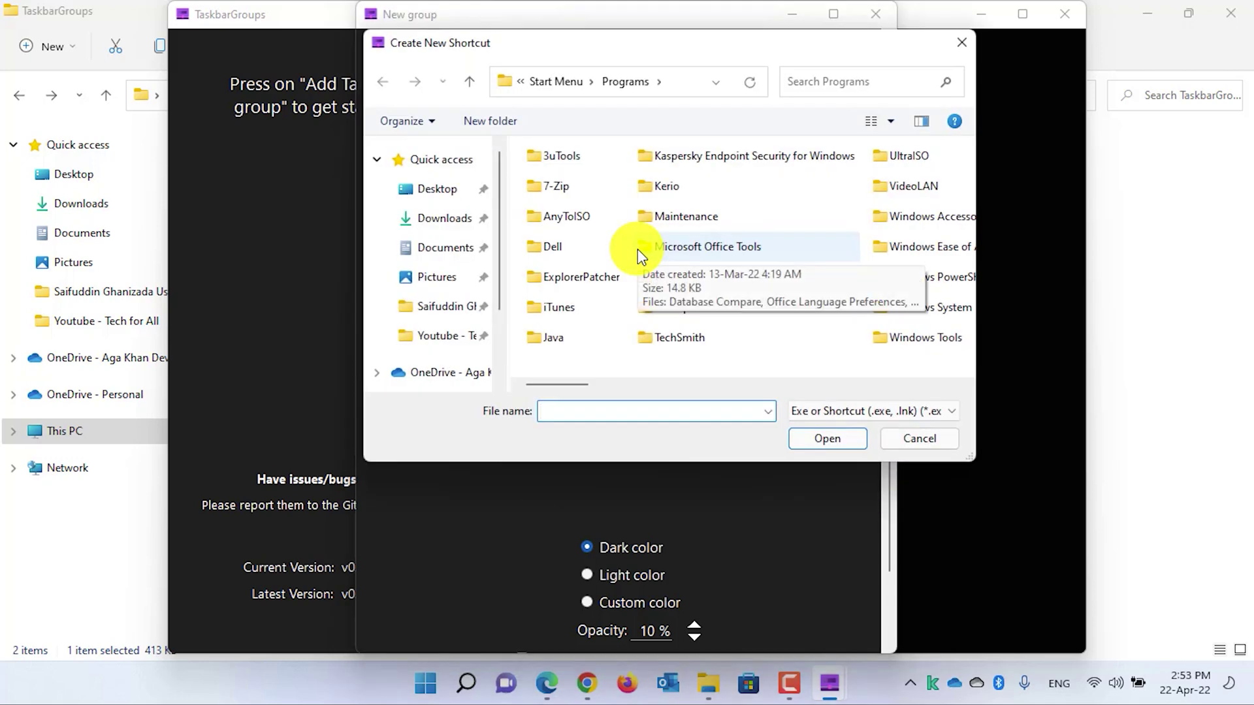
pyautogui.hscroll(2, 649, 283)
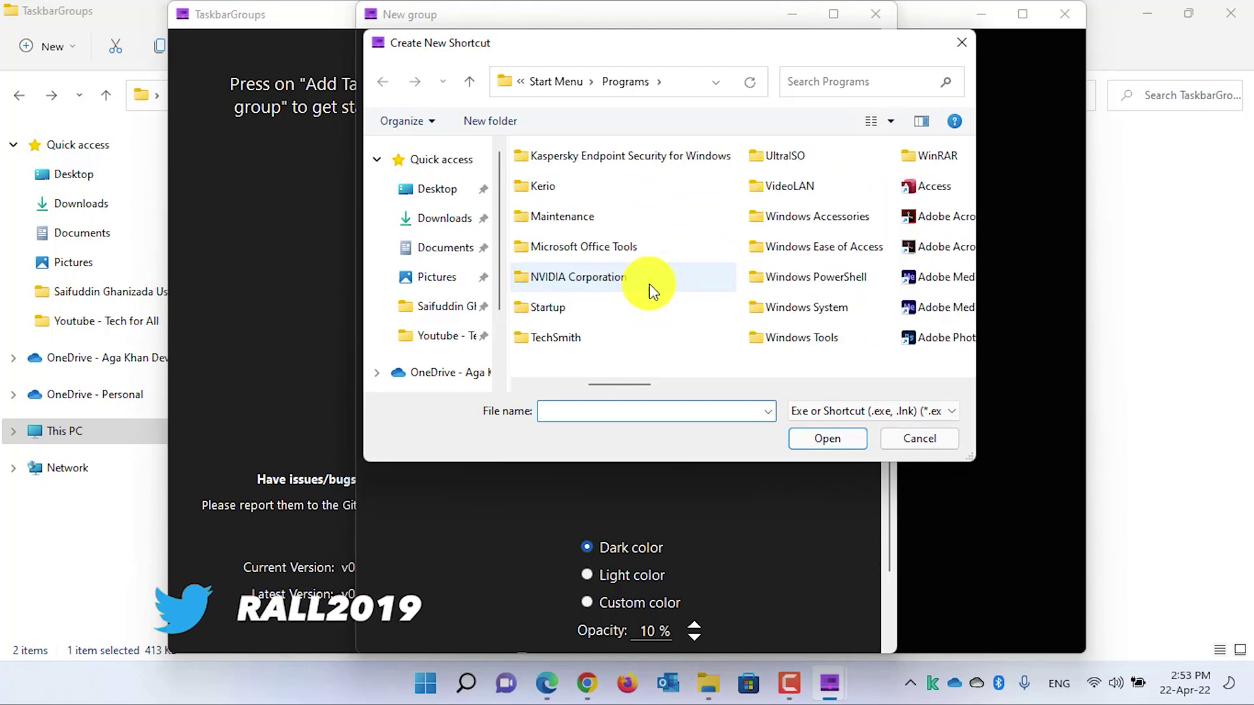
pyautogui.hscroll(2, 649, 283)
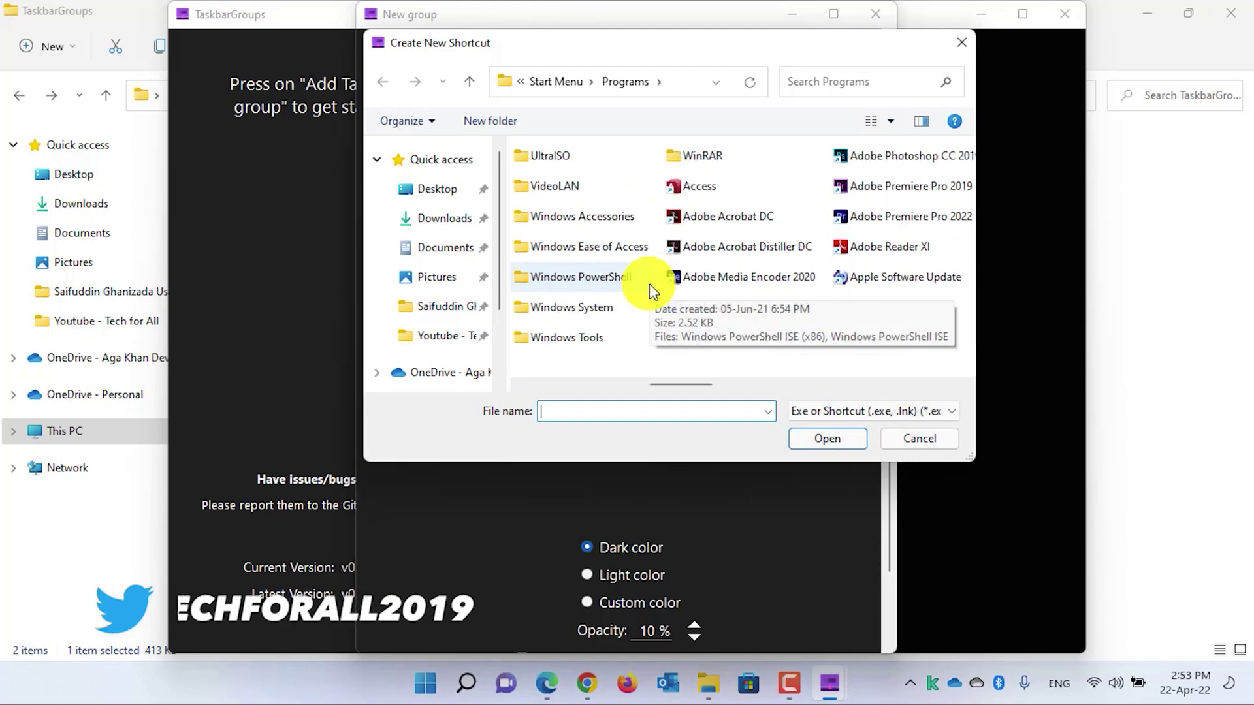
pyautogui.click(721, 285)
pyautogui.keyDown('ctrl'); pyautogui.click(735, 306); pyautogui.keyUp('ctrl')
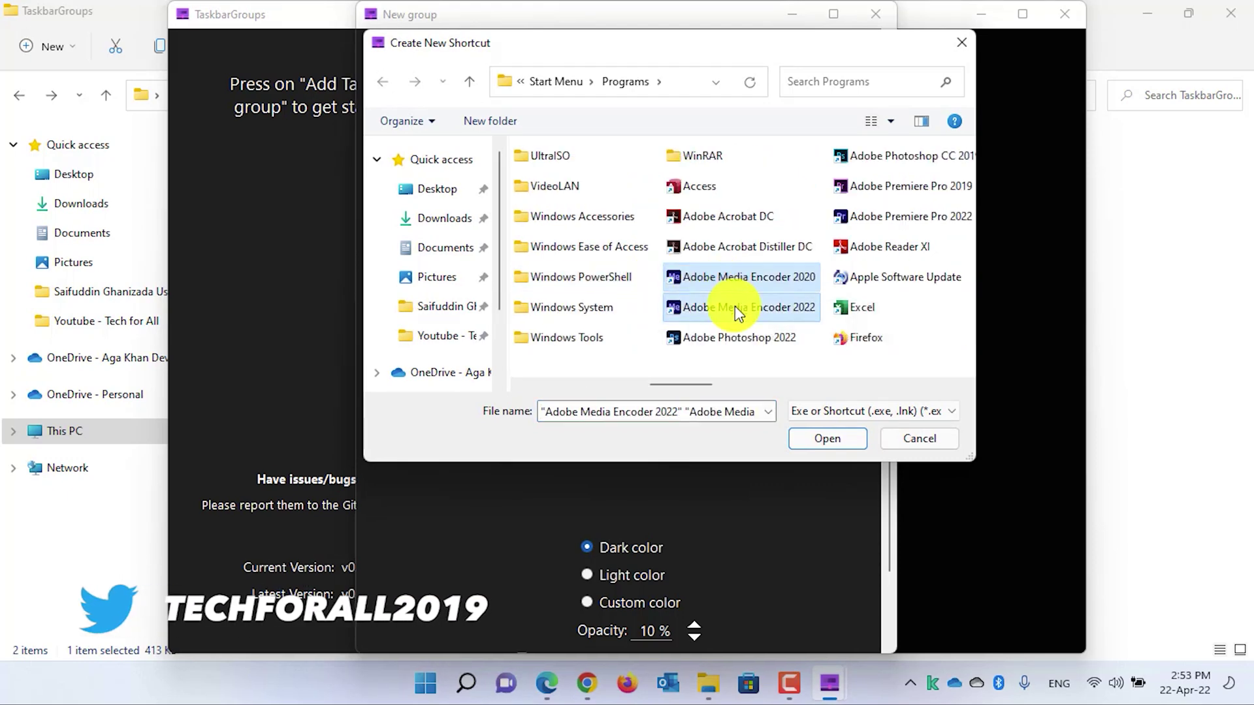
pyautogui.keyDown('ctrl'); pyautogui.click(745, 334); pyautogui.keyUp('ctrl')
pyautogui.keyDown('ctrl'); pyautogui.click(884, 162); pyautogui.keyUp('ctrl')
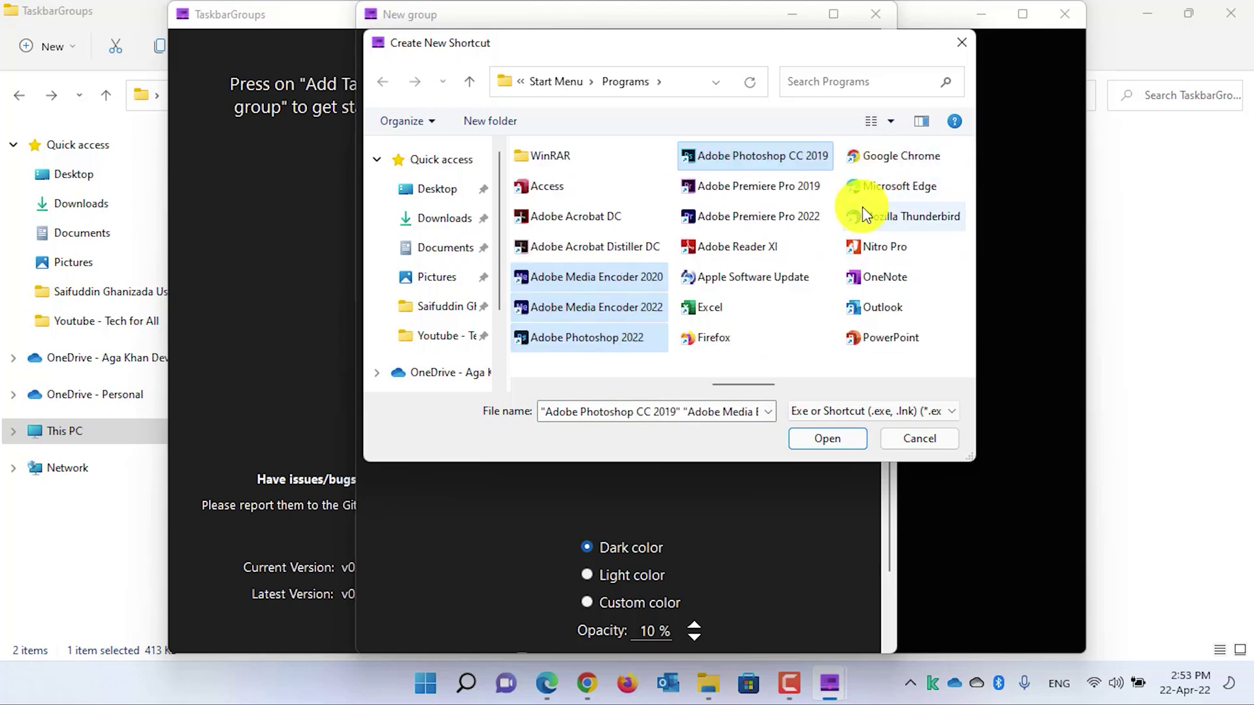
pyautogui.keyDown('ctrl'); pyautogui.click(760, 186); pyautogui.keyUp('ctrl')
pyautogui.keyDown('ctrl'); pyautogui.click(765, 219); pyautogui.keyUp('ctrl')
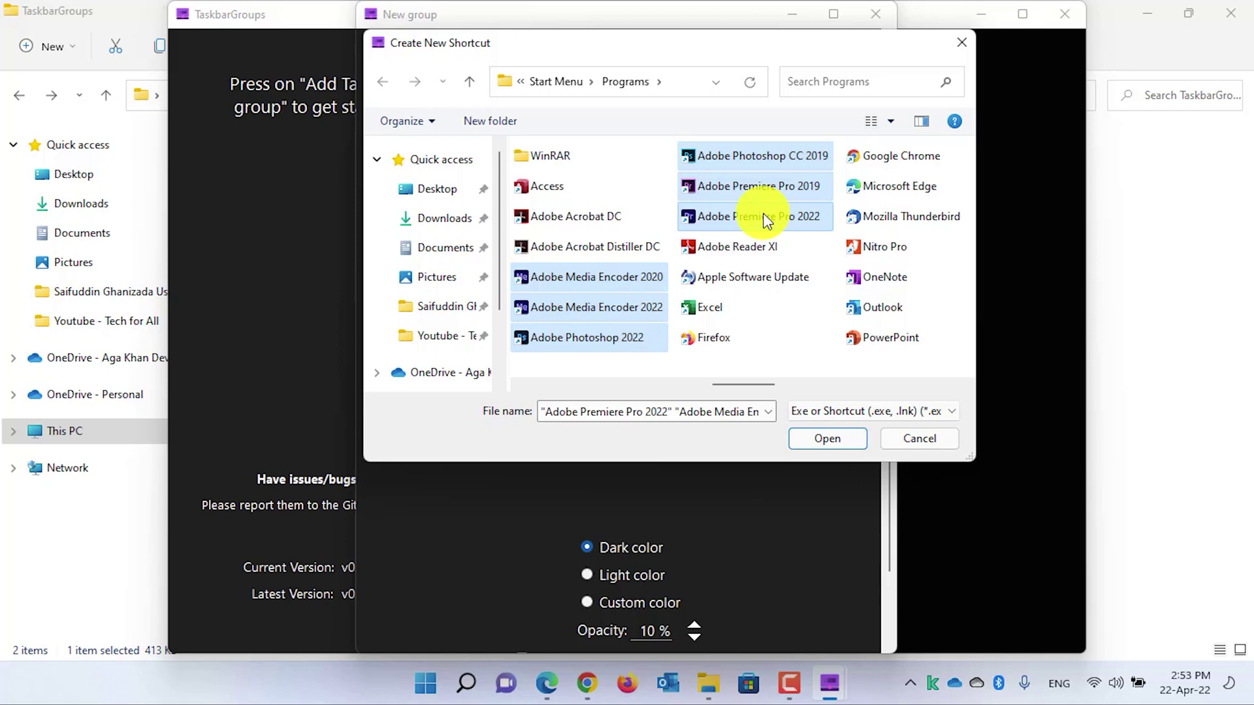
pyautogui.click(825, 438)
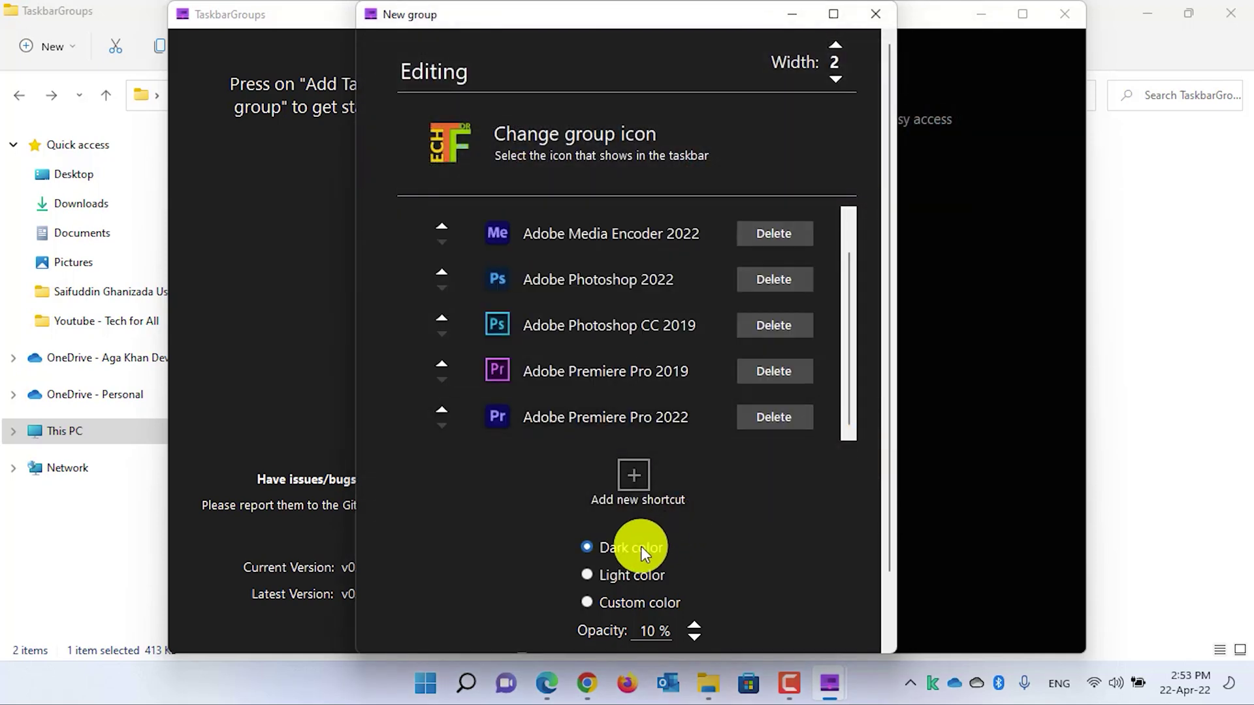
# - Set the Editing group to Light color at 10% opacity and save it
pyautogui.click(639, 601)
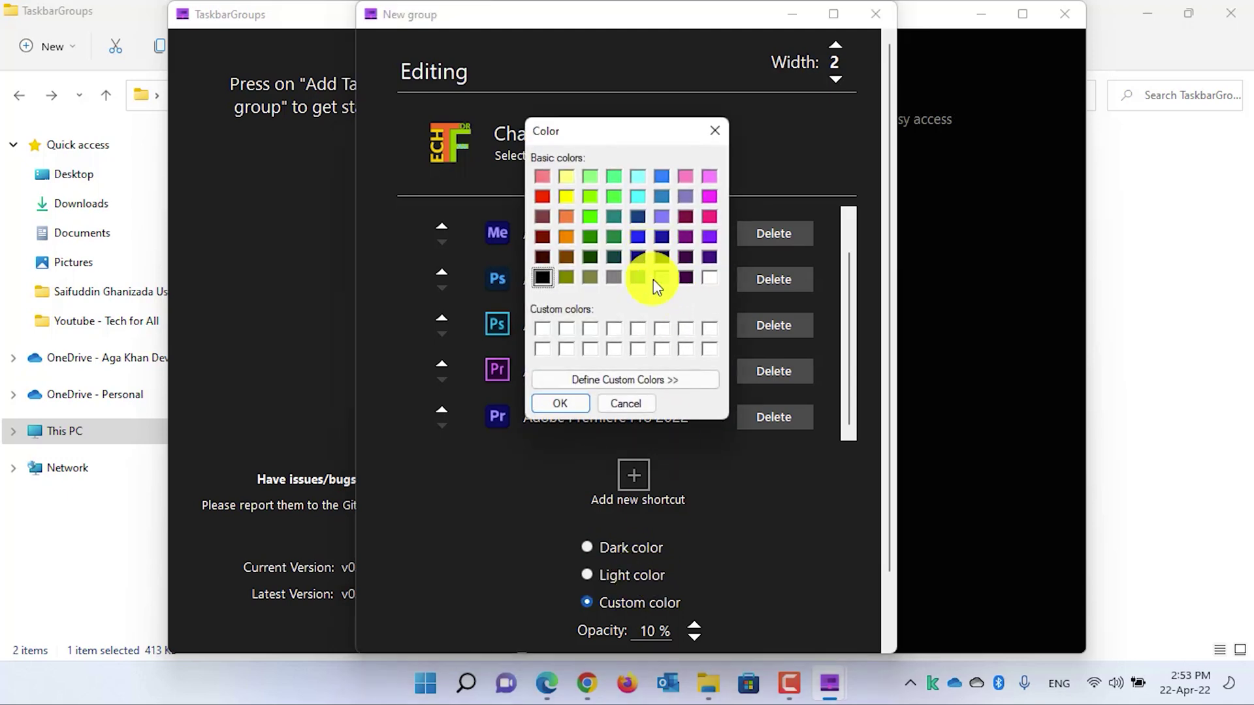
pyautogui.click(636, 404)
pyautogui.click(663, 577)
pyautogui.scroll(-2, 774, 567)
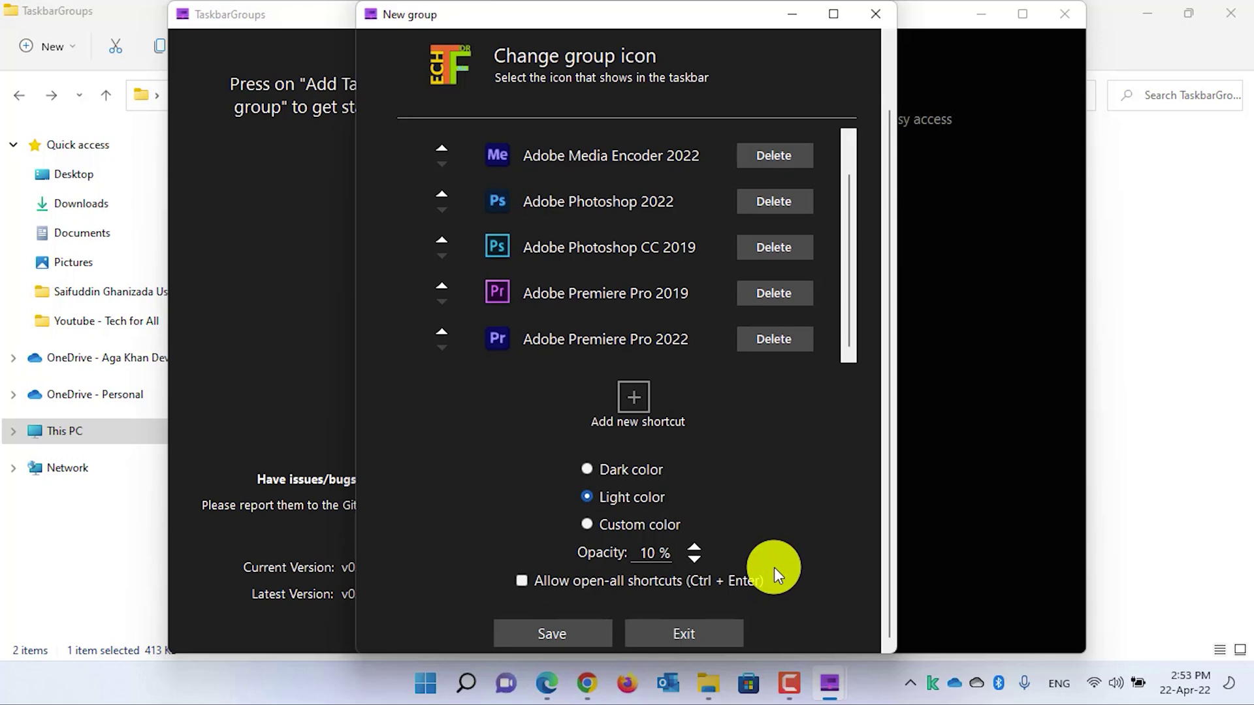
pyautogui.click(692, 559)
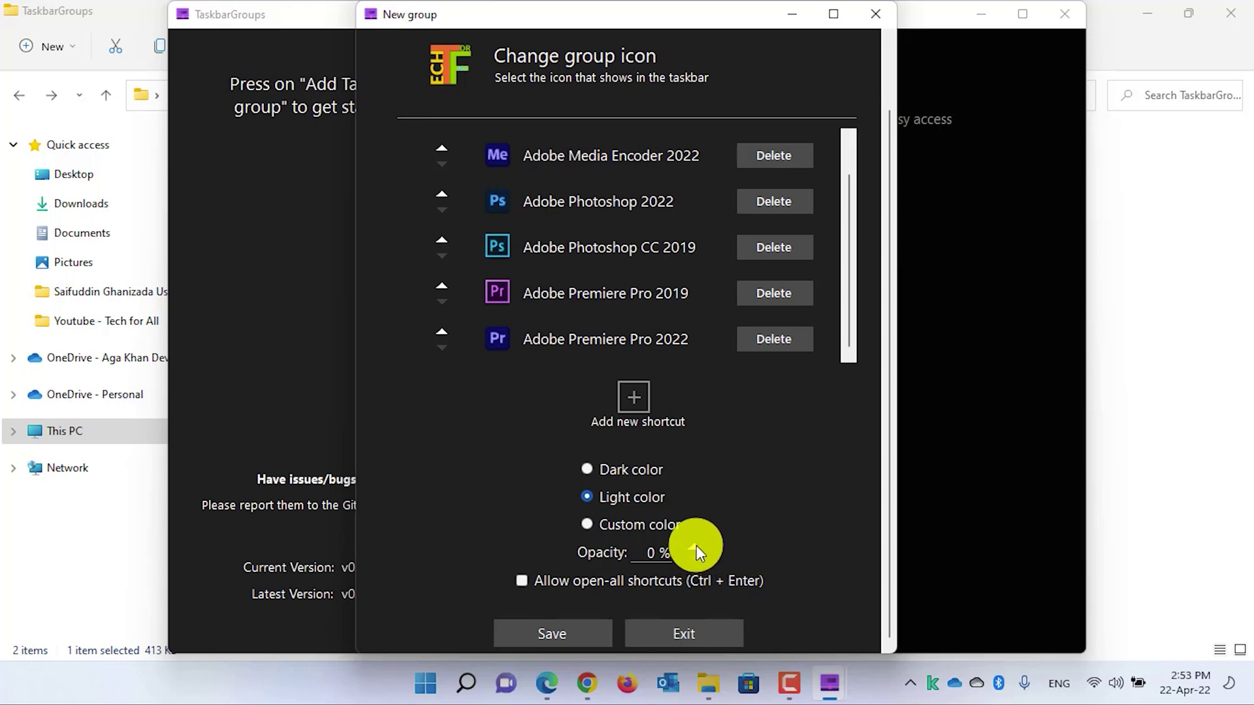
pyautogui.click(696, 546)
pyautogui.click(696, 544)
pyautogui.click(694, 561)
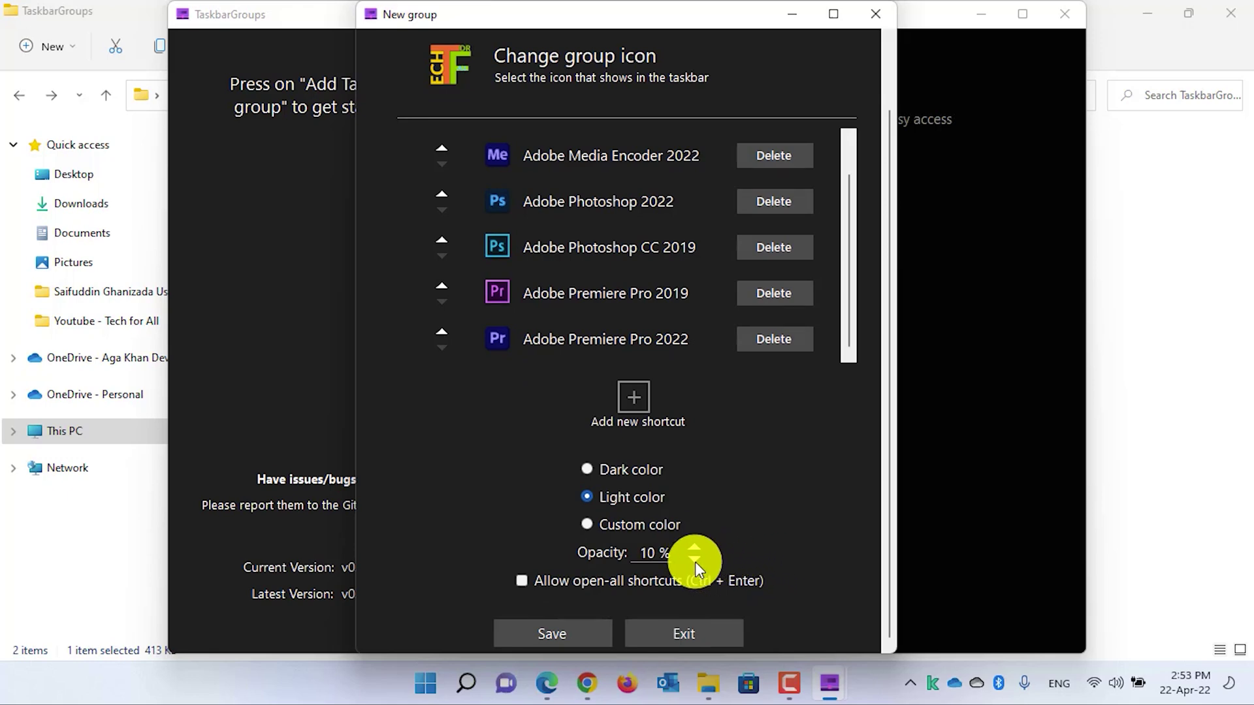
pyautogui.click(579, 627)
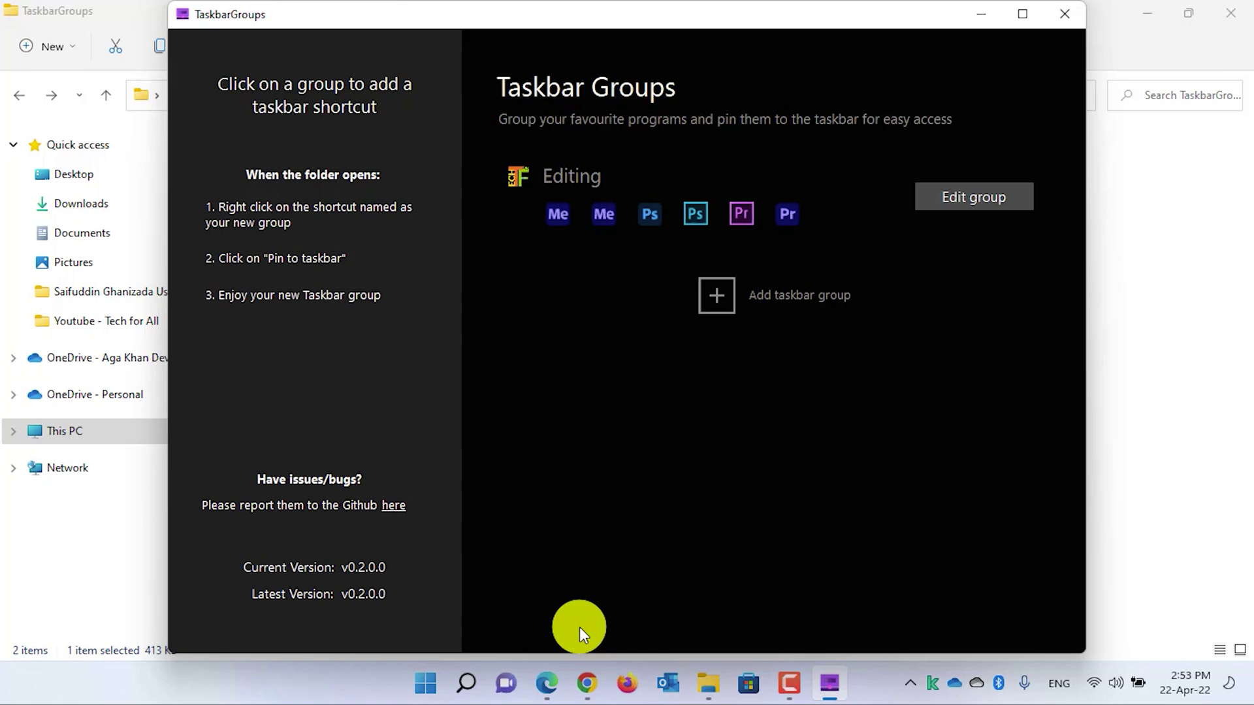
# - Pin the Editing shortcut in the Shortcuts folder to the taskbar and open its popup
pyautogui.click(1183, 319)
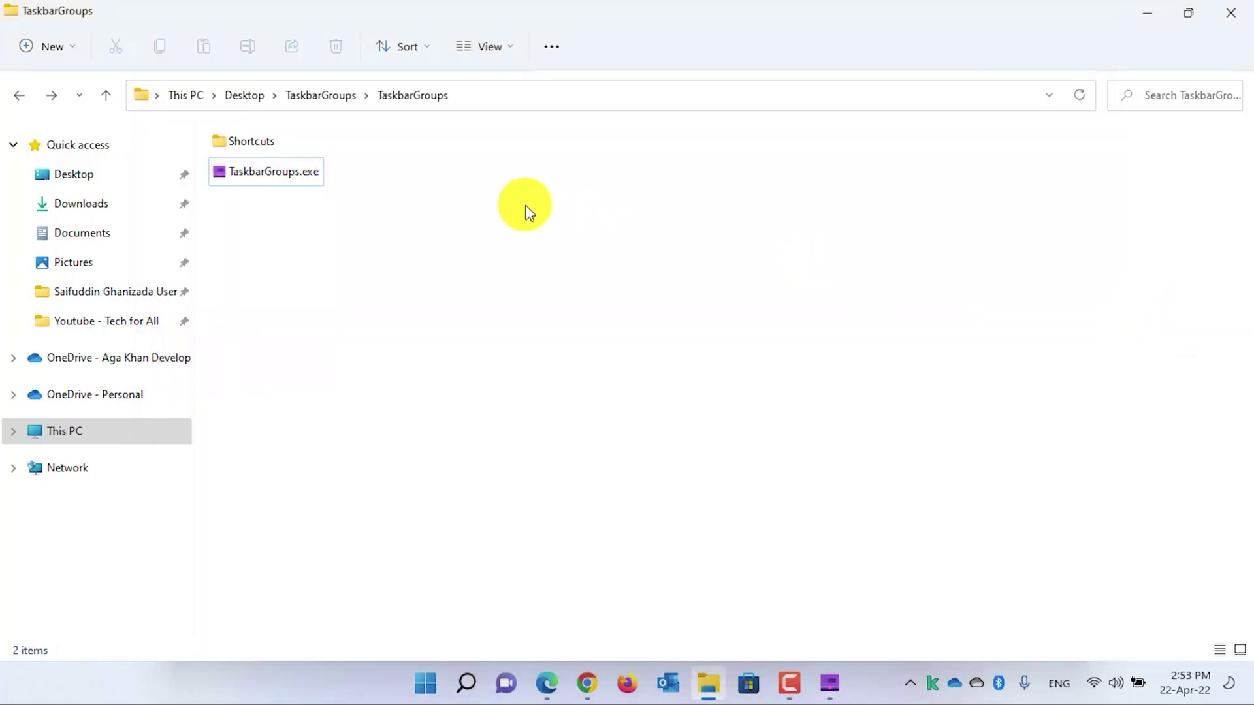
pyautogui.click(281, 154)
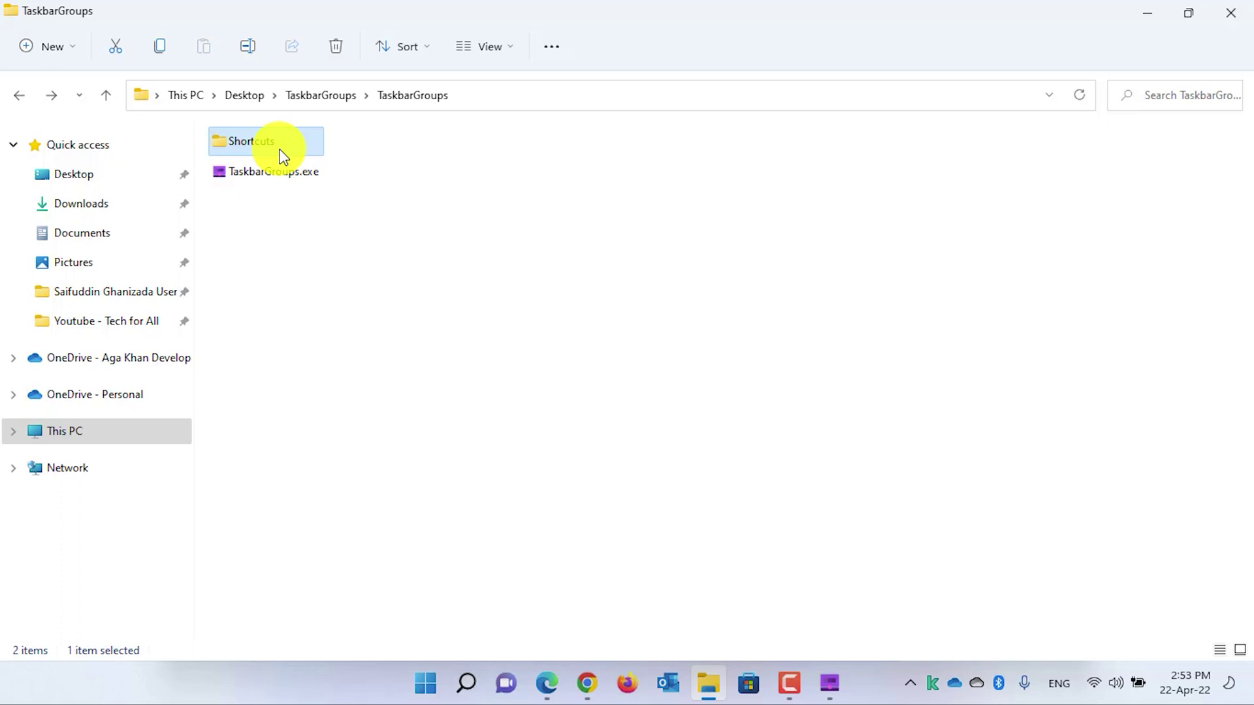
pyautogui.doubleClick(282, 154)
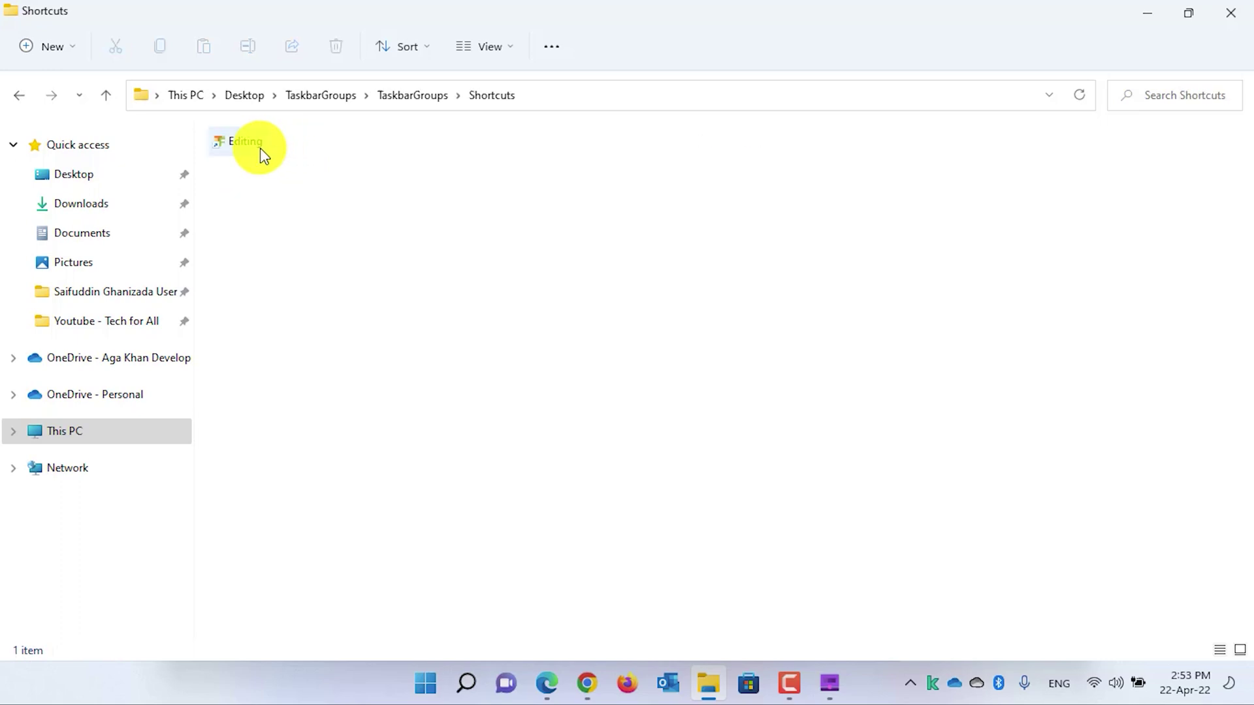
pyautogui.click(260, 148)
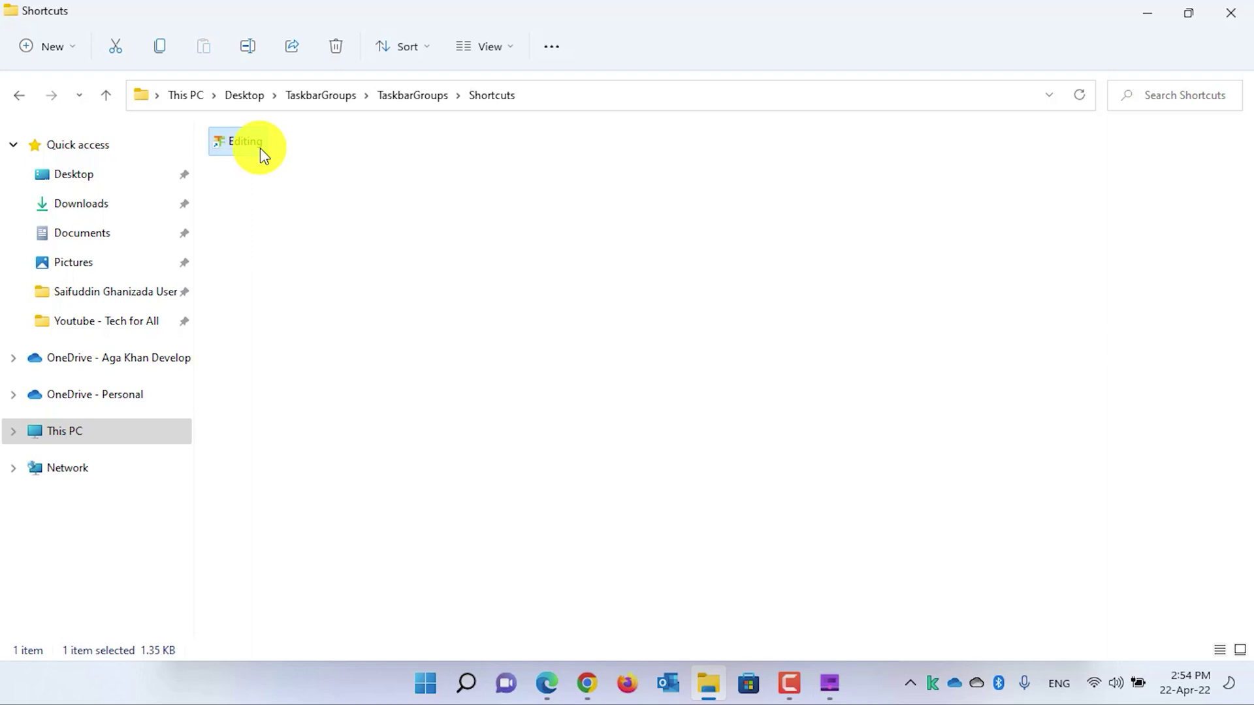
pyautogui.rightClick(260, 147)
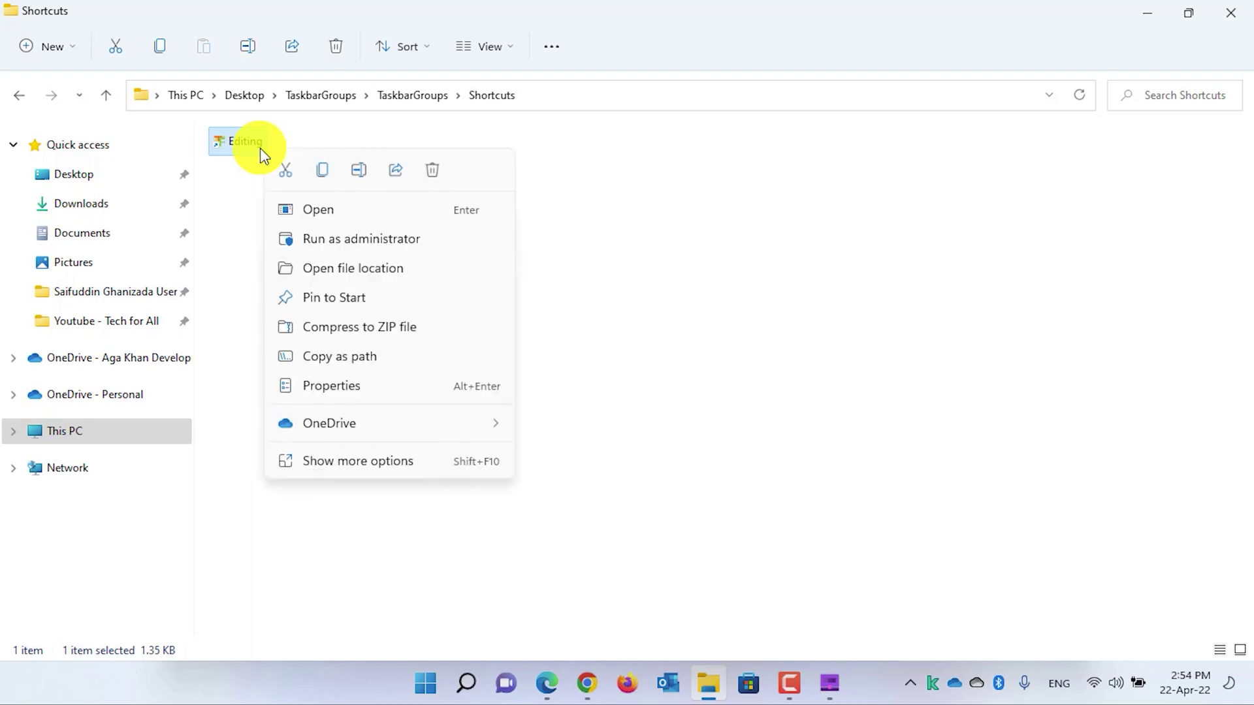
pyautogui.click(357, 461)
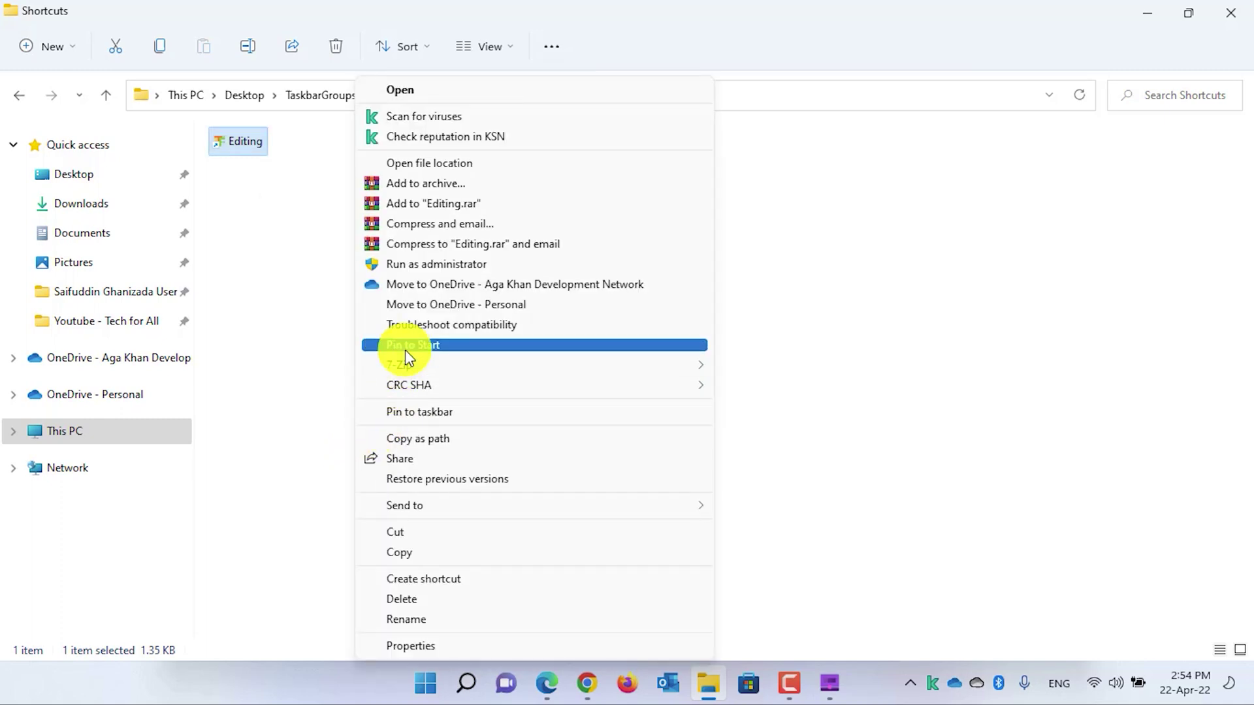
pyautogui.click(421, 413)
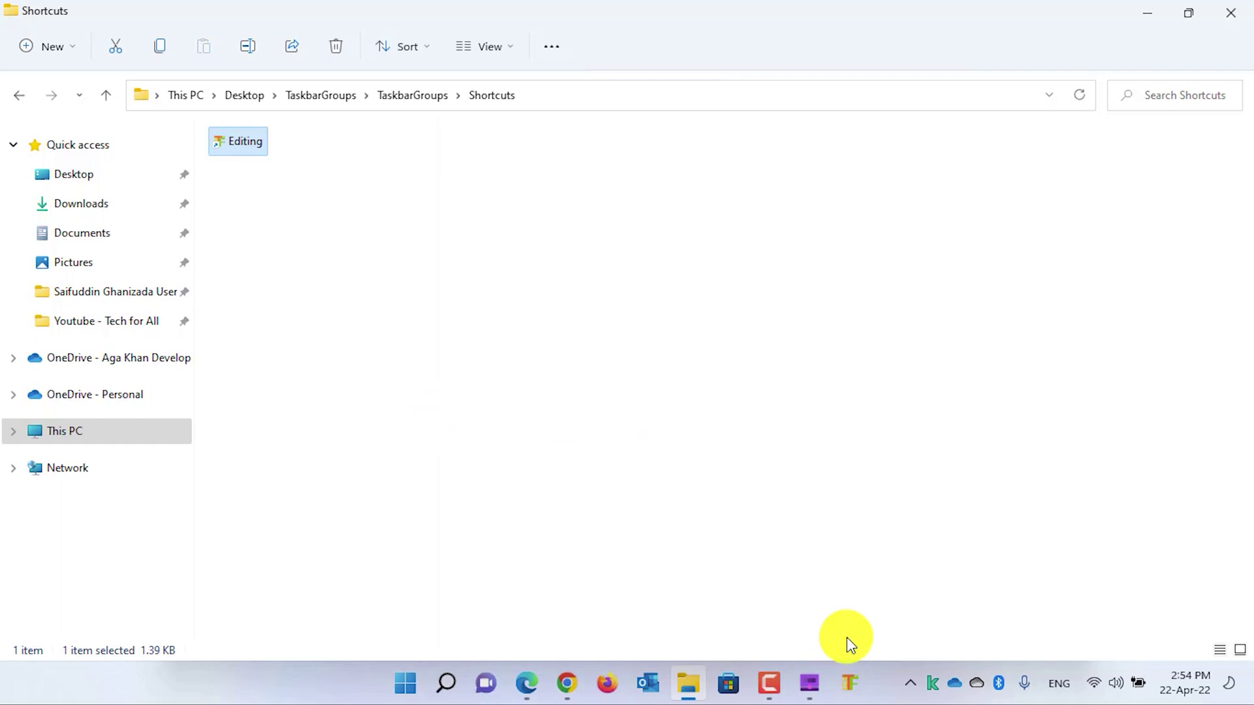
pyautogui.click(852, 690)
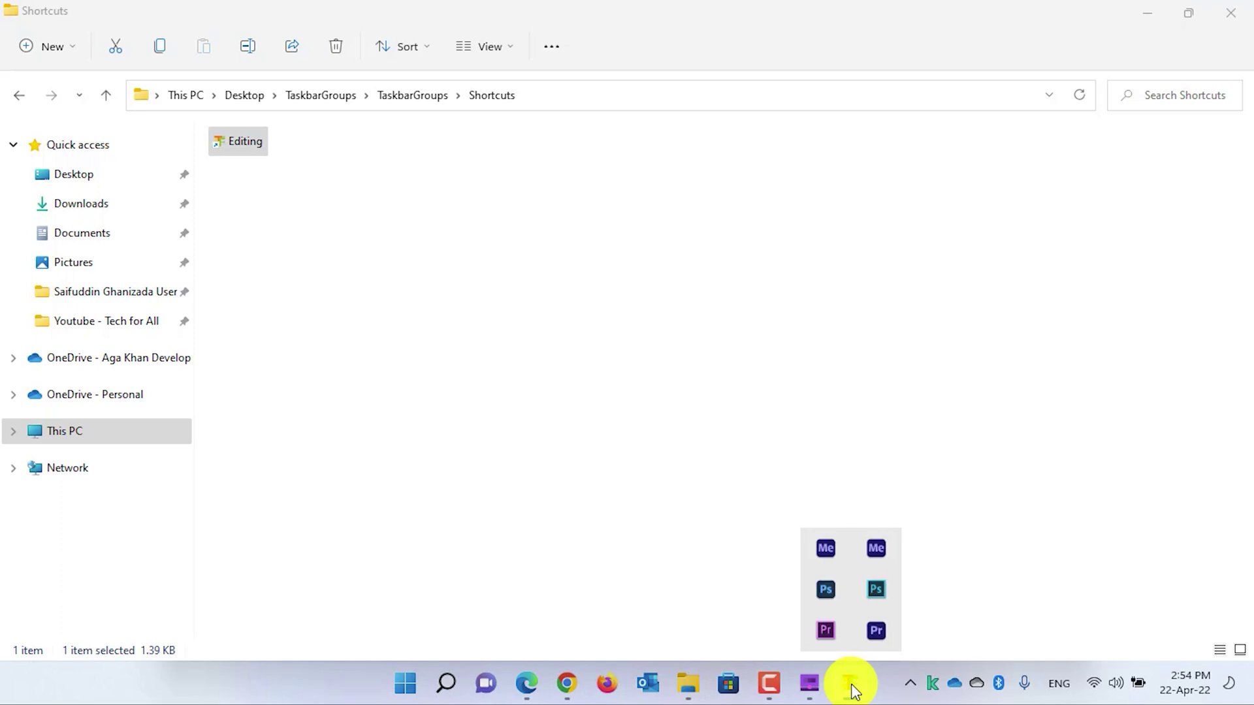
# - Raise the Editing group's width from 2 to 3, save it, and minimize Taskbar Groups
pyautogui.click(810, 683)
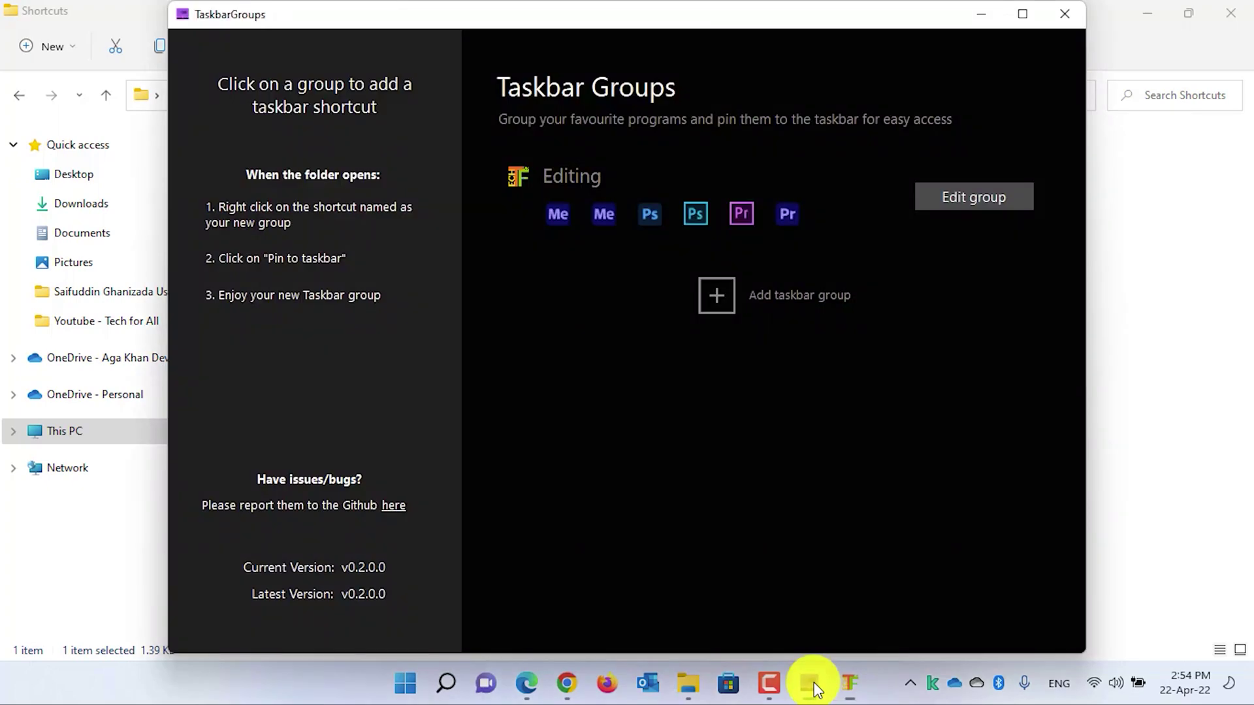
pyautogui.click(978, 197)
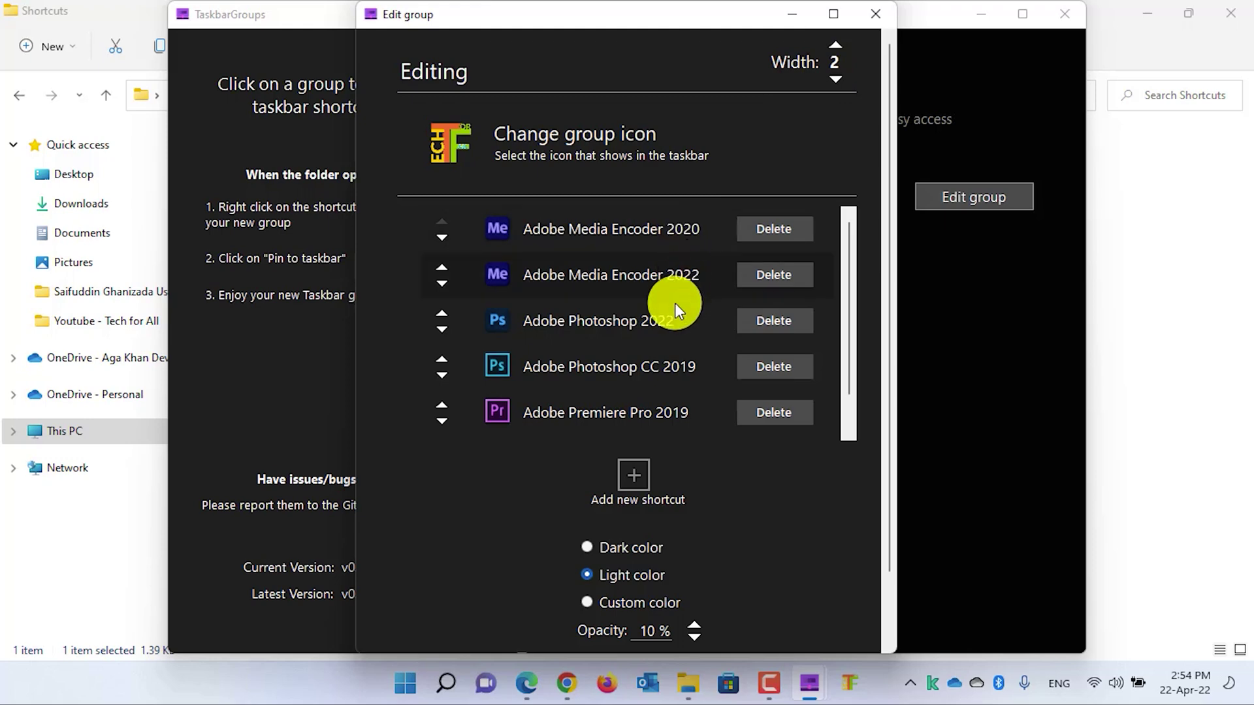
pyautogui.click(664, 401)
pyautogui.scroll(-1, 663, 385)
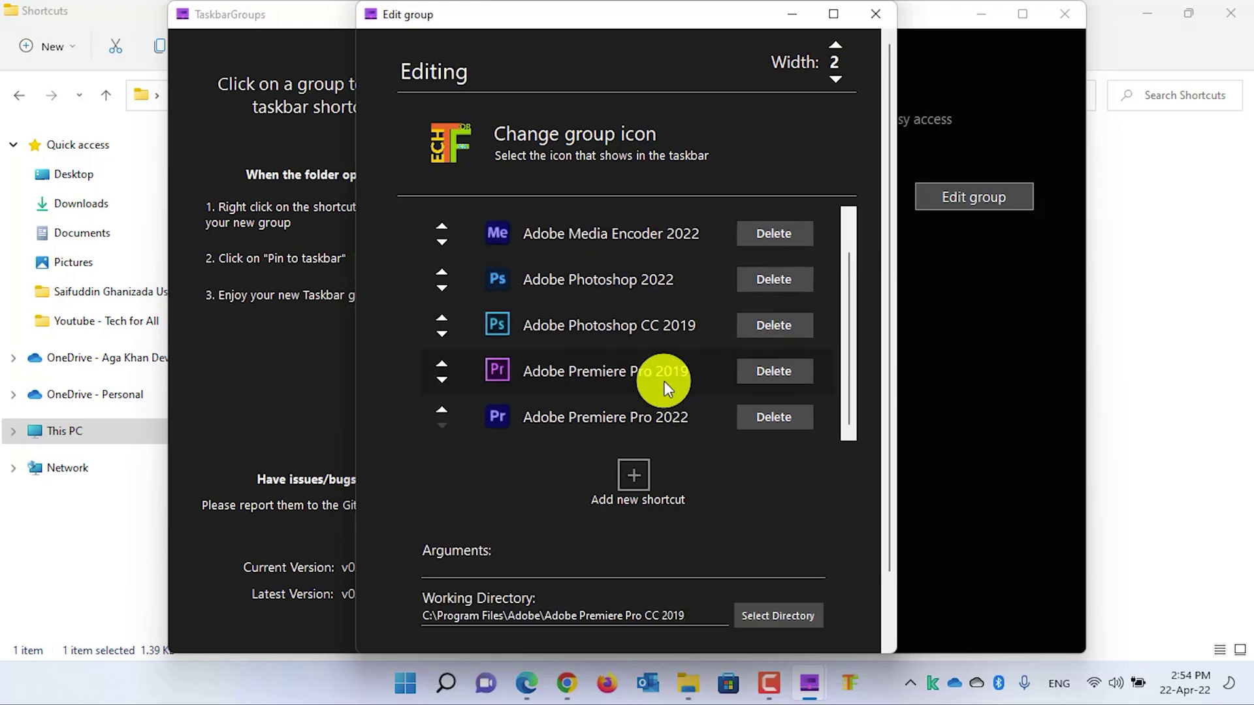
pyautogui.click(664, 415)
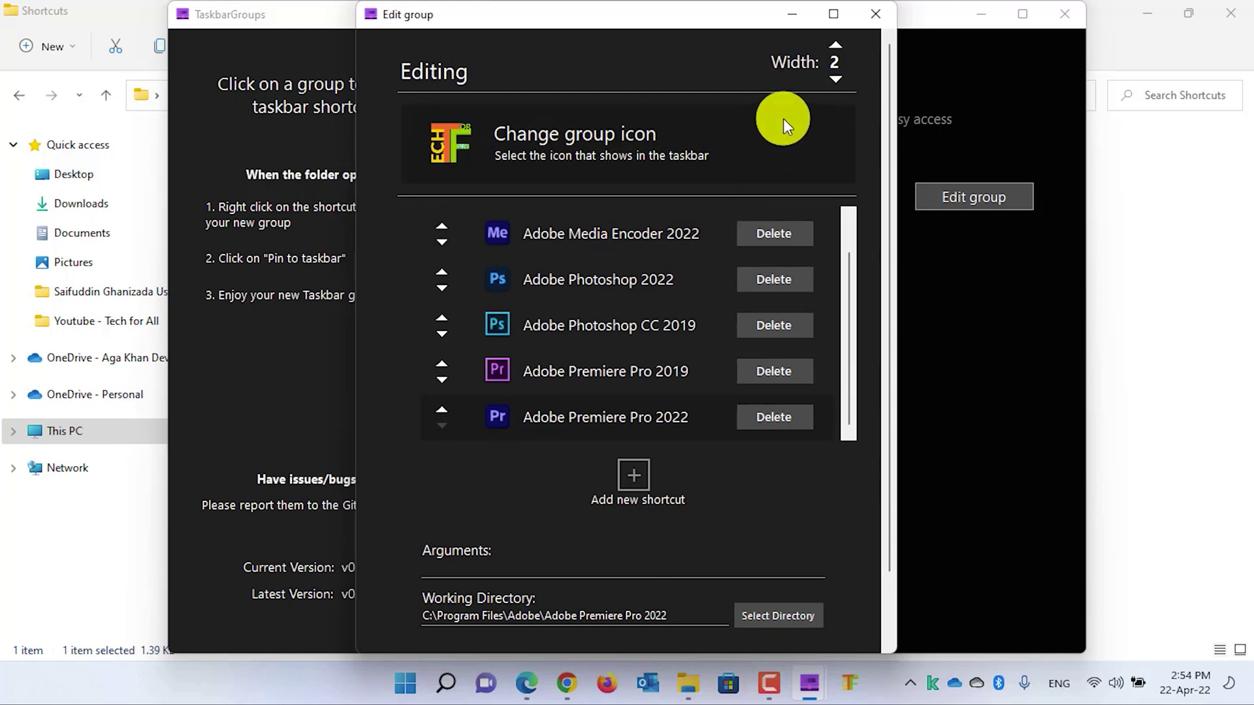
pyautogui.click(835, 45)
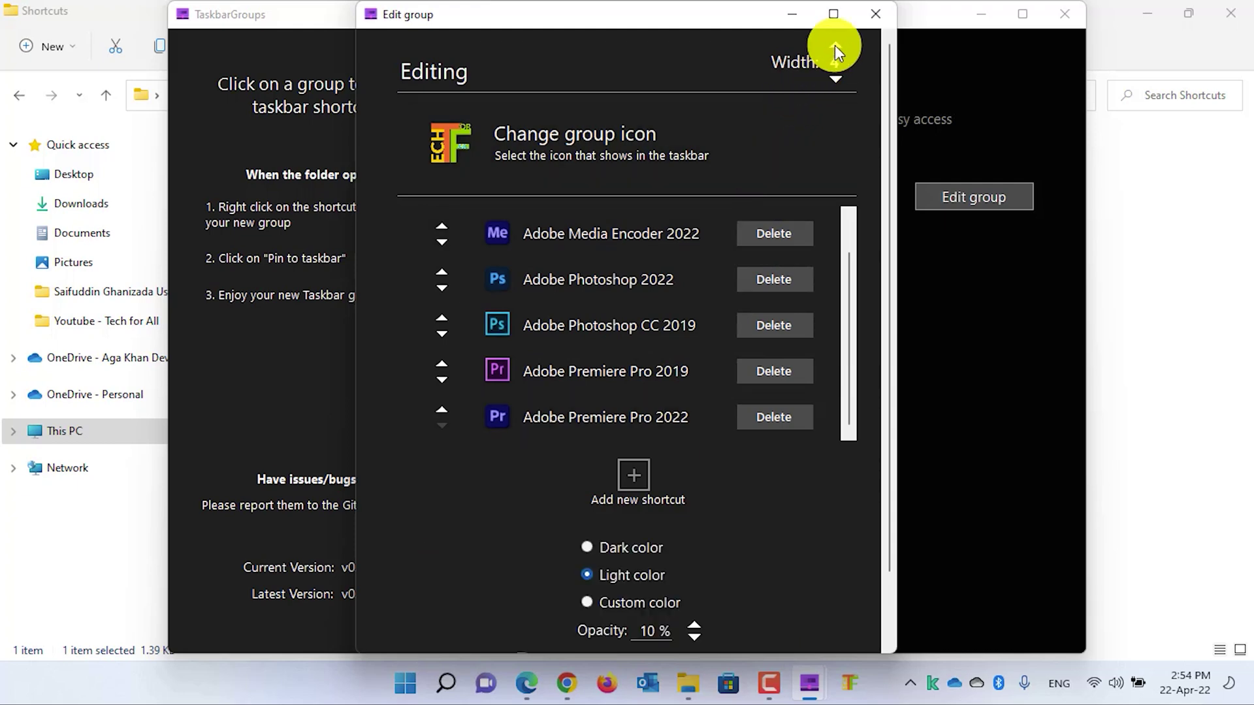
pyautogui.scroll(-2, 784, 509)
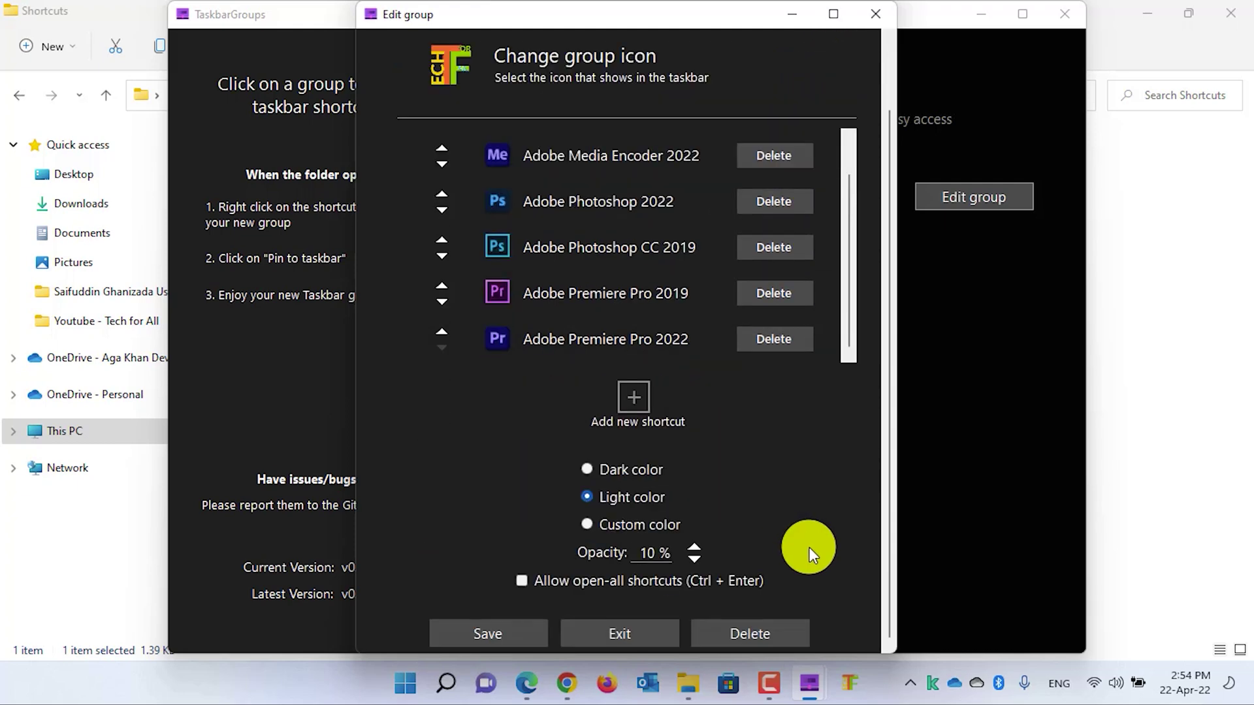
pyautogui.click(511, 632)
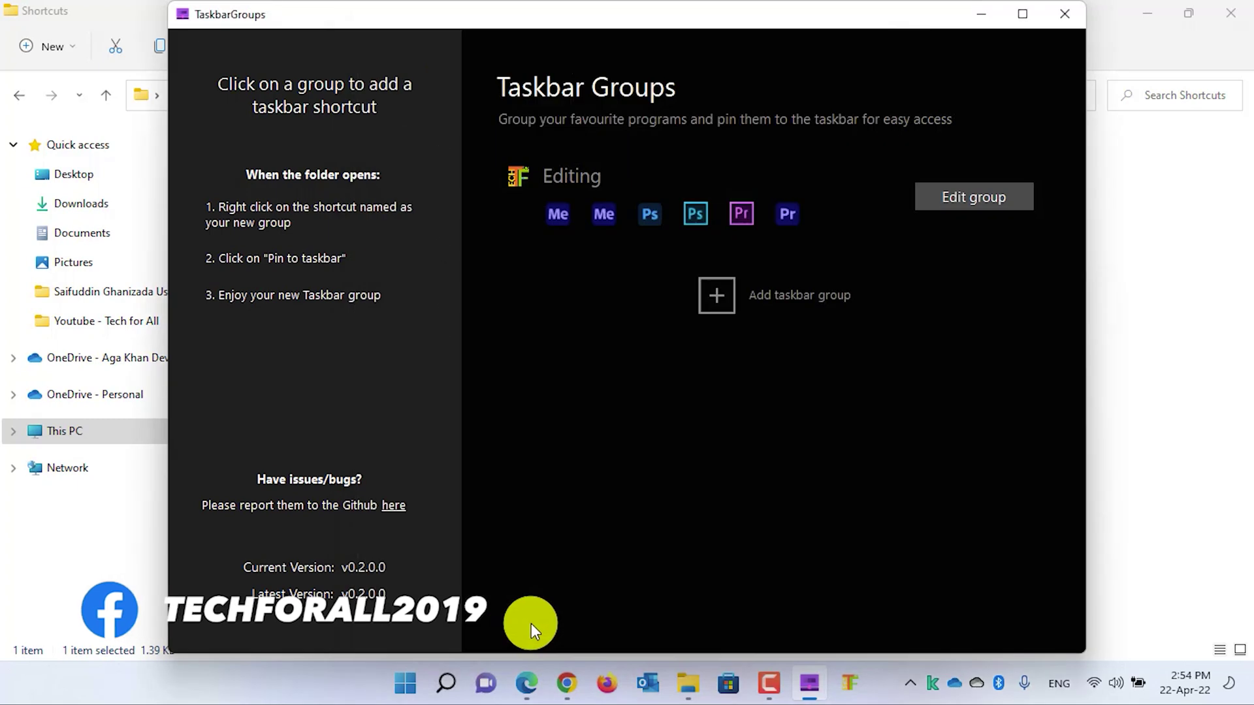
pyautogui.click(979, 14)
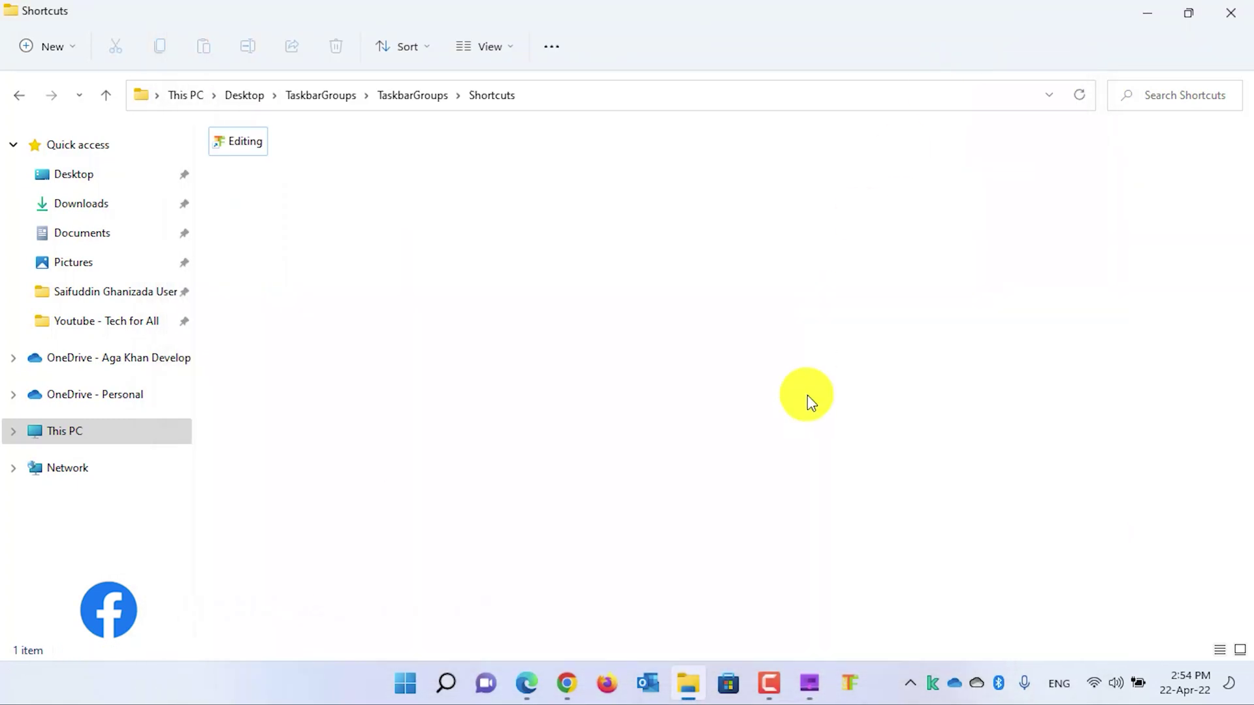
# - Check the Editing popup, then resave the group with a narrower single-column layout
pyautogui.click(850, 685)
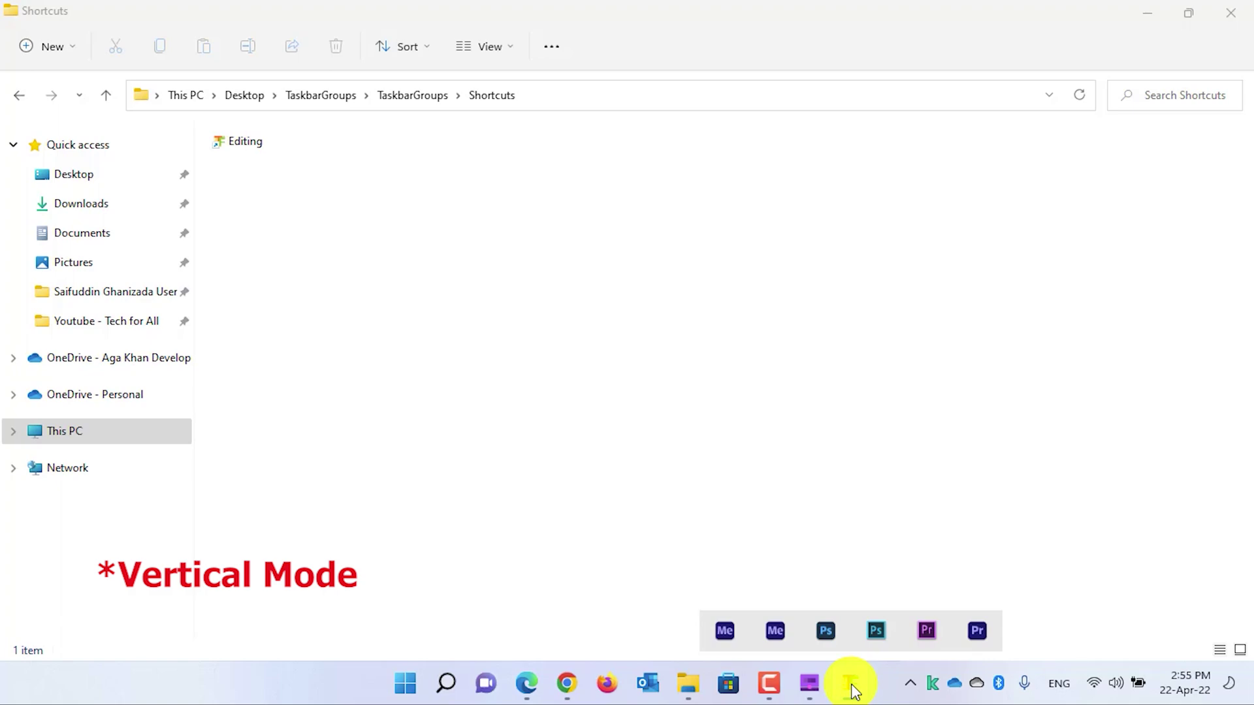
pyautogui.click(809, 684)
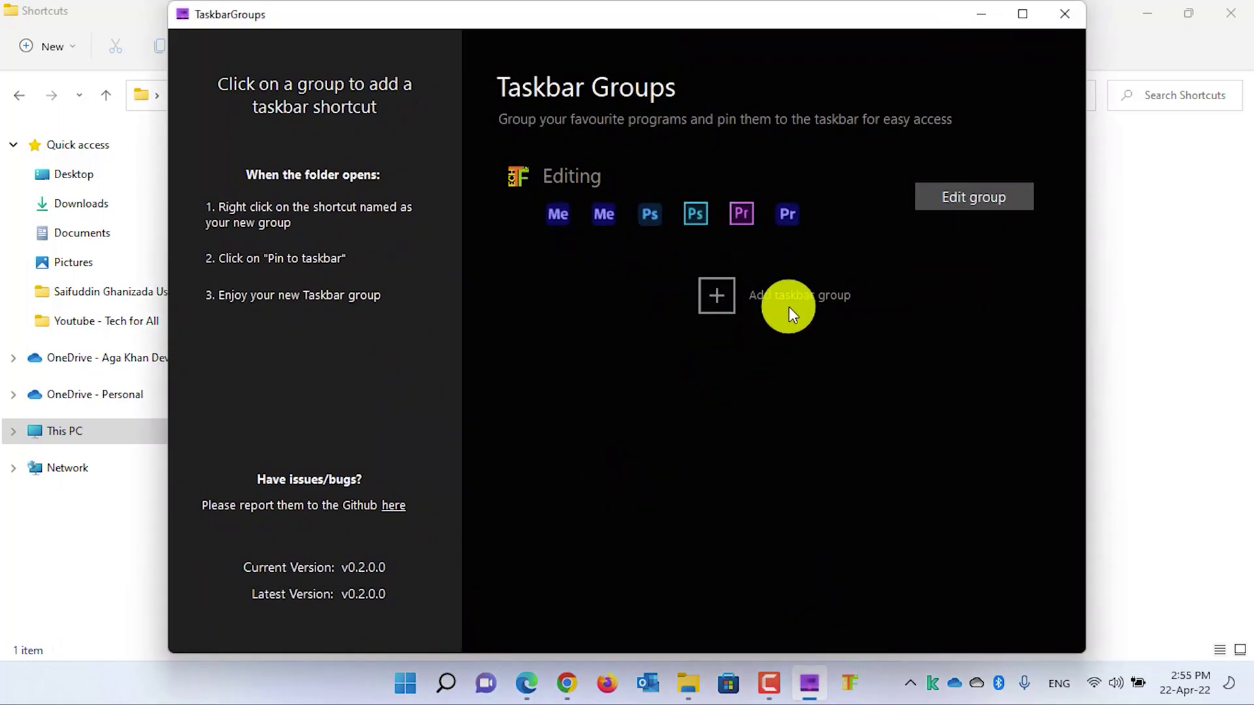
pyautogui.click(972, 198)
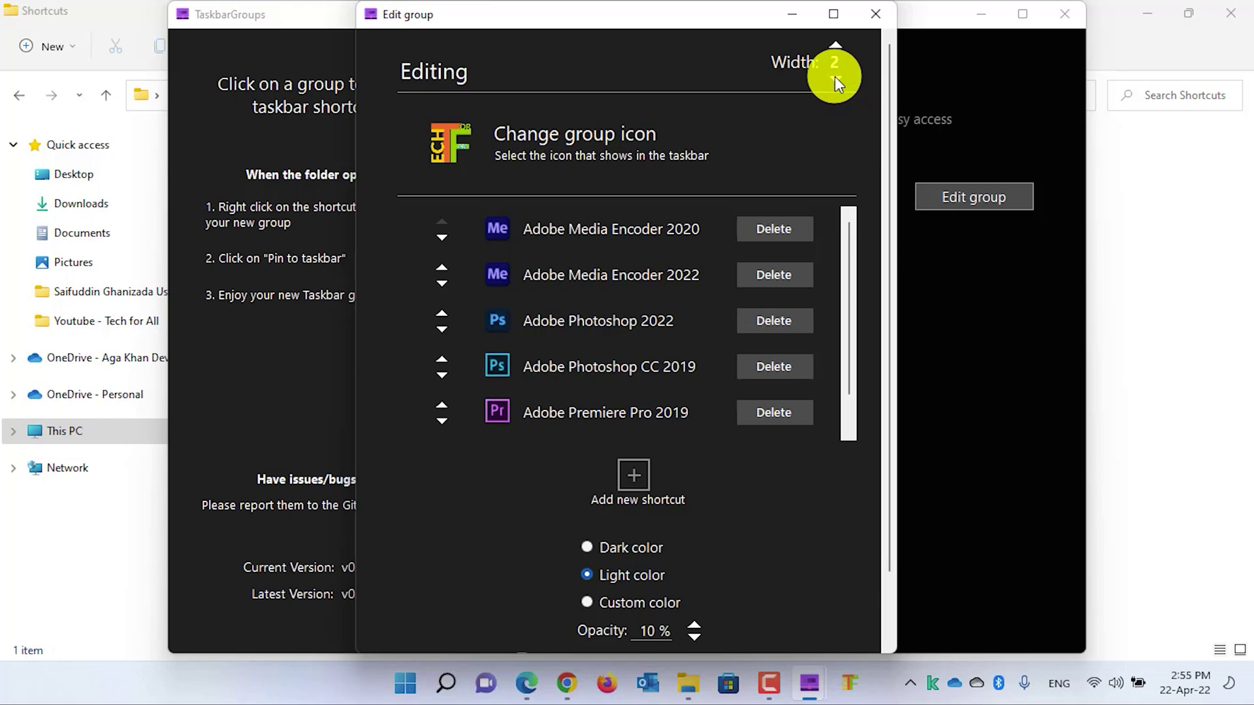
pyautogui.scroll(-1, 707, 554)
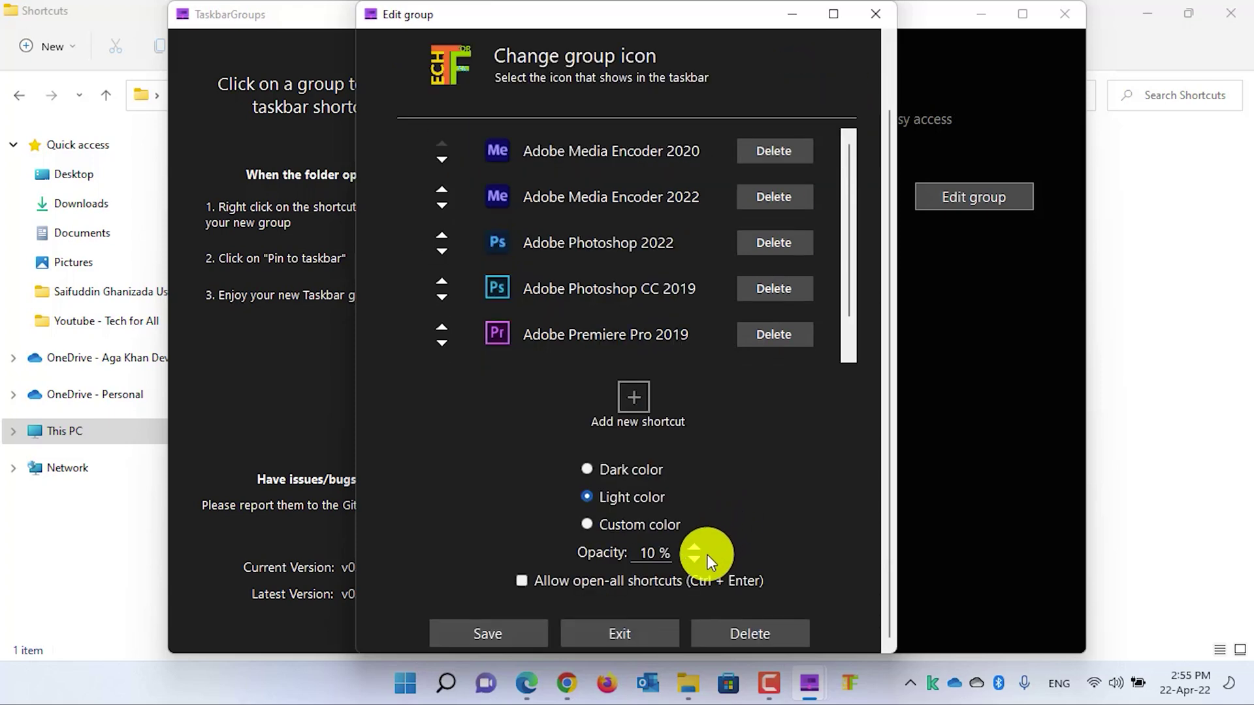
pyautogui.click(497, 632)
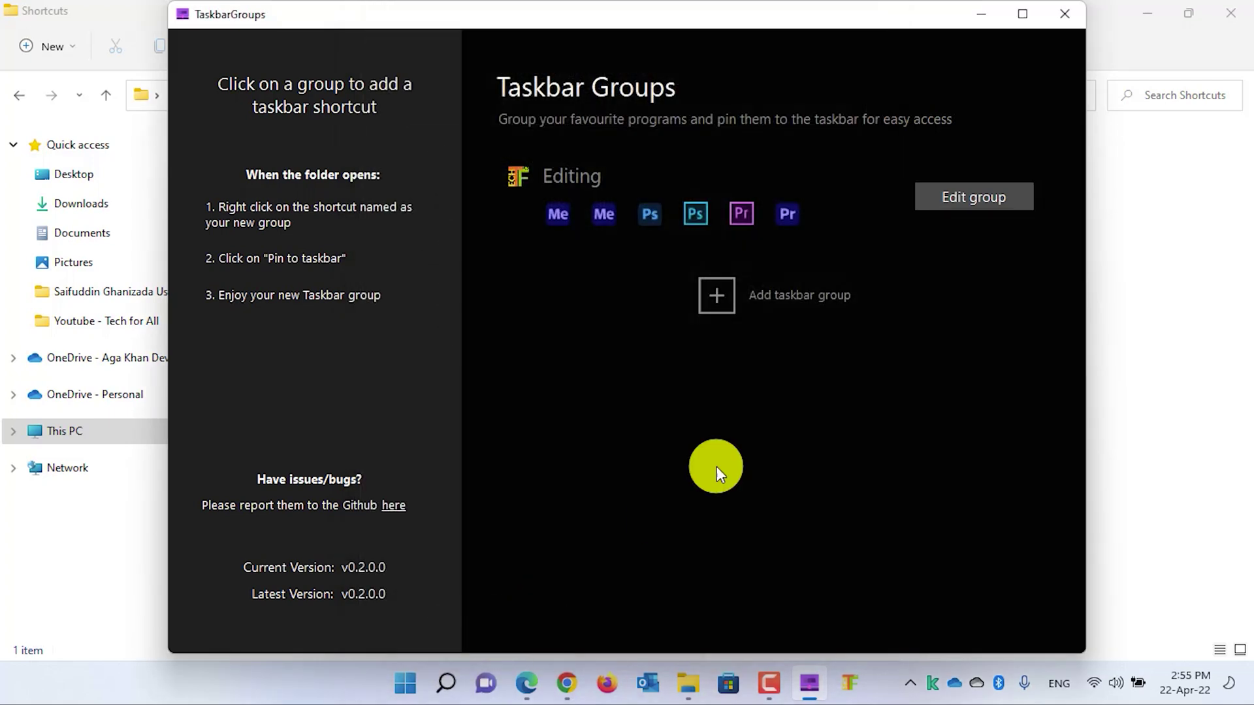
# - Minimize Taskbar Groups and open the pinned Editing group to see its six Adobe apps stacked vertically
pyautogui.click(980, 14)
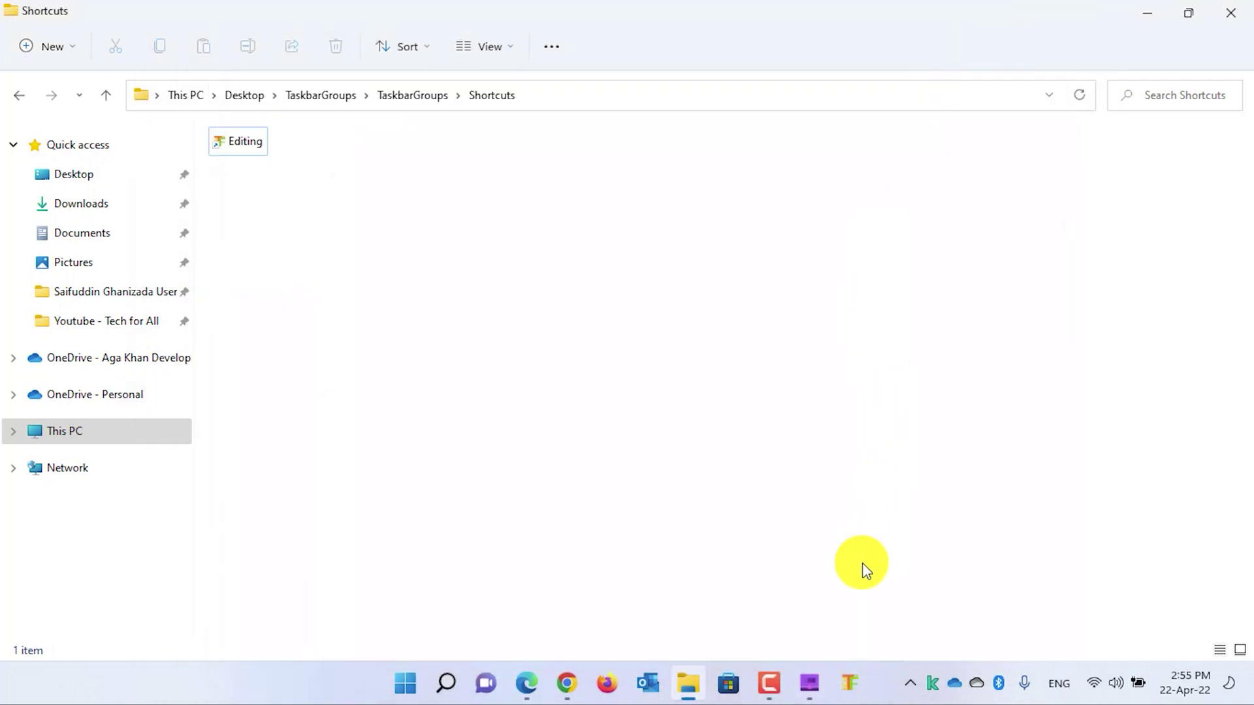
pyautogui.click(855, 679)
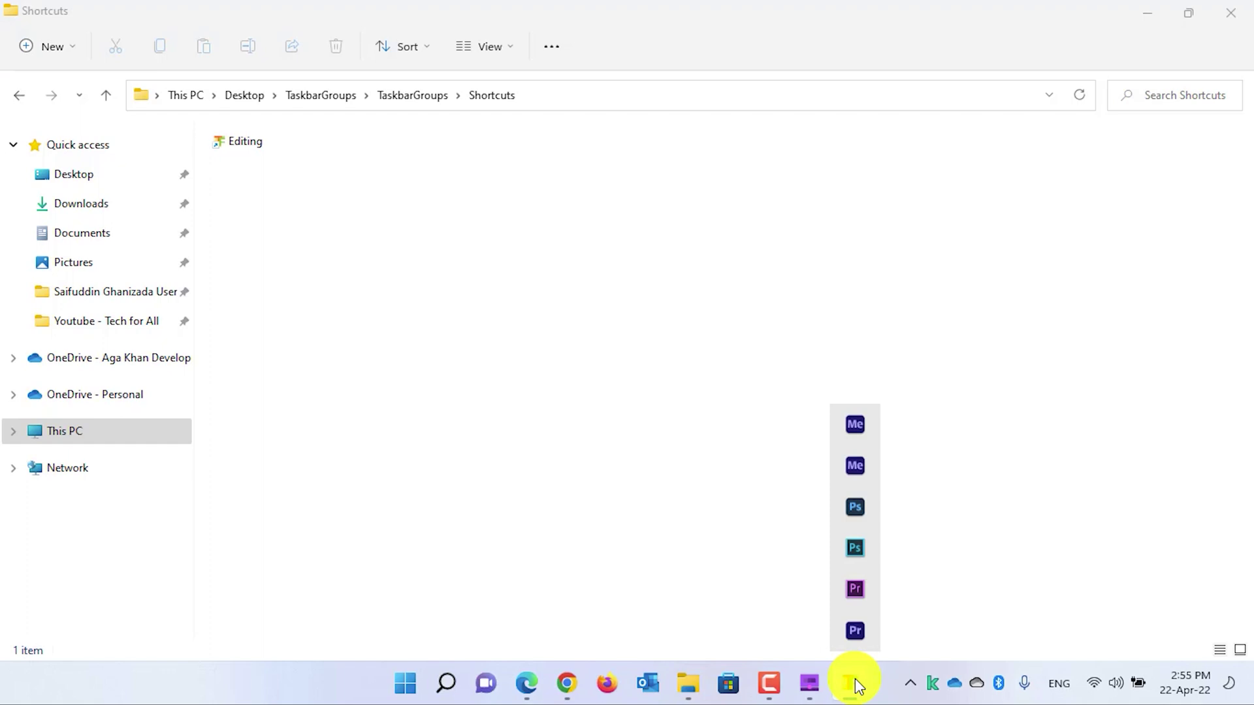